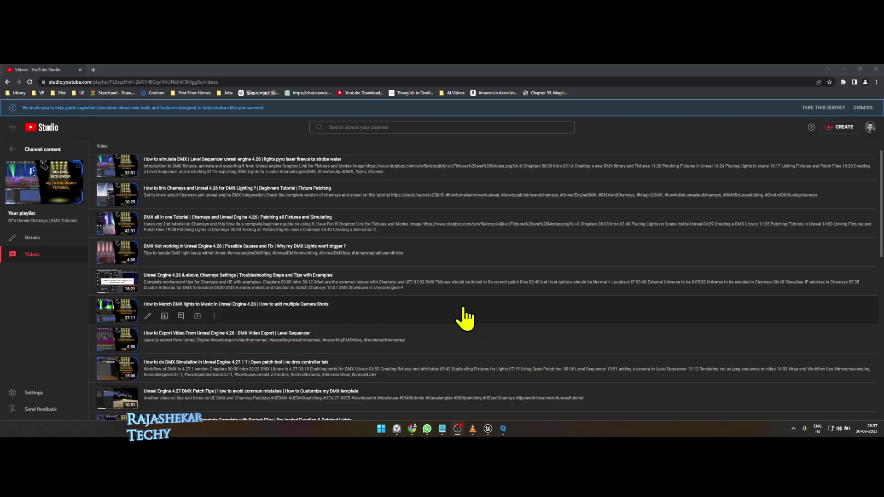
Look through the playlist of Unreal Engine and Chamsys DMX tutorials to see which topics it covers
scroll(377, 170, "up", 1)
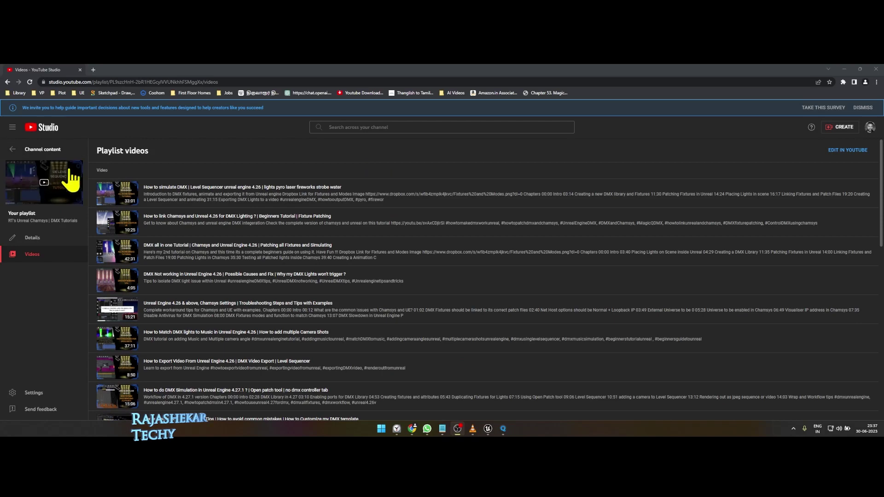
mouse_move(223, 228)
scroll(240, 237, "down", 1)
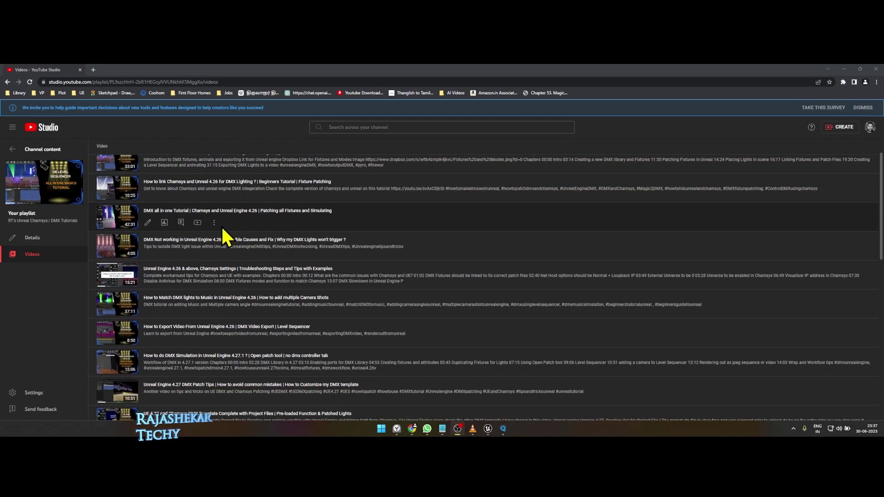
scroll(188, 230, "down", 2)
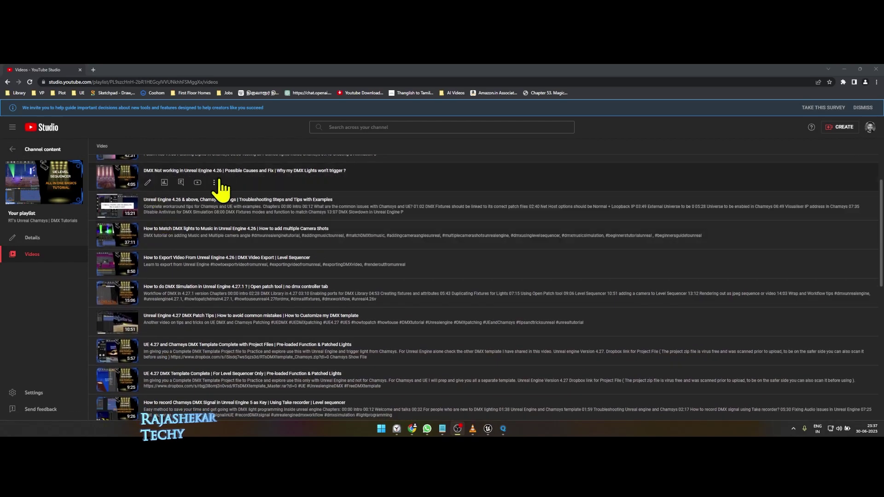
scroll(221, 233, "down", 4)
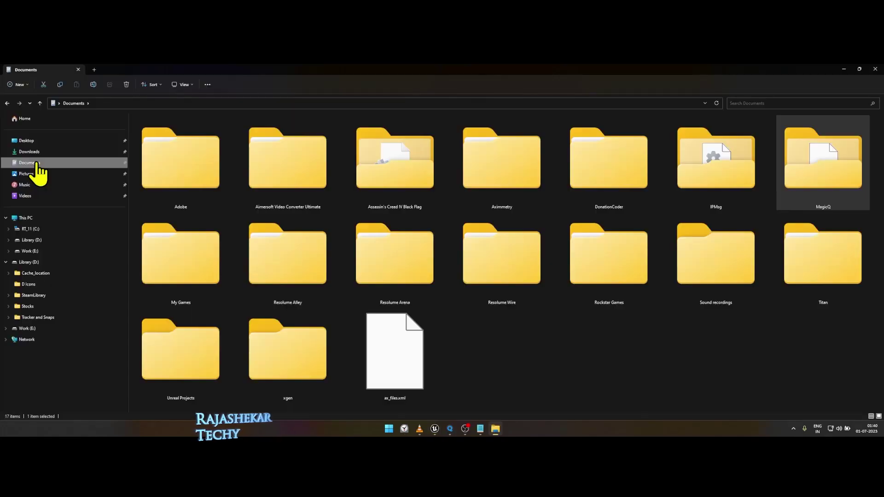
Open the show folder inside the MagicQ folder in Documents
left_click(40, 163)
left_click(286, 180)
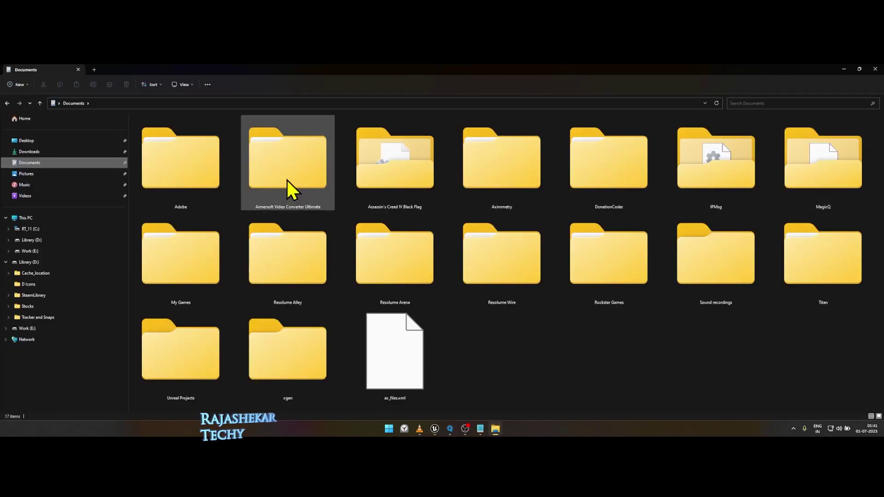
key("Right")
key("Left")
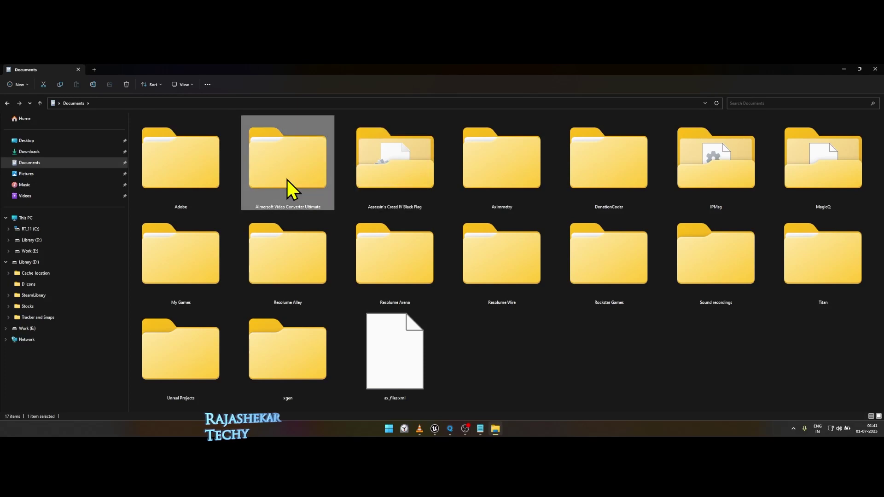
key("m")
key("Return")
key("s")
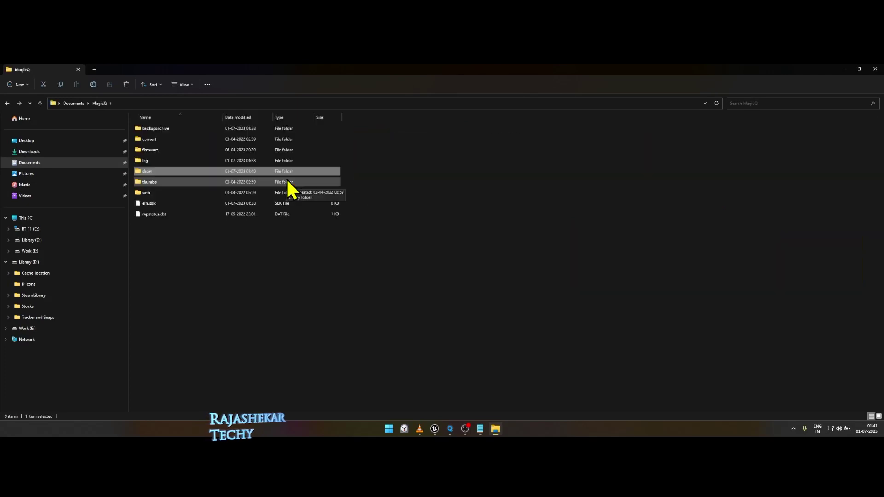
key("Return")
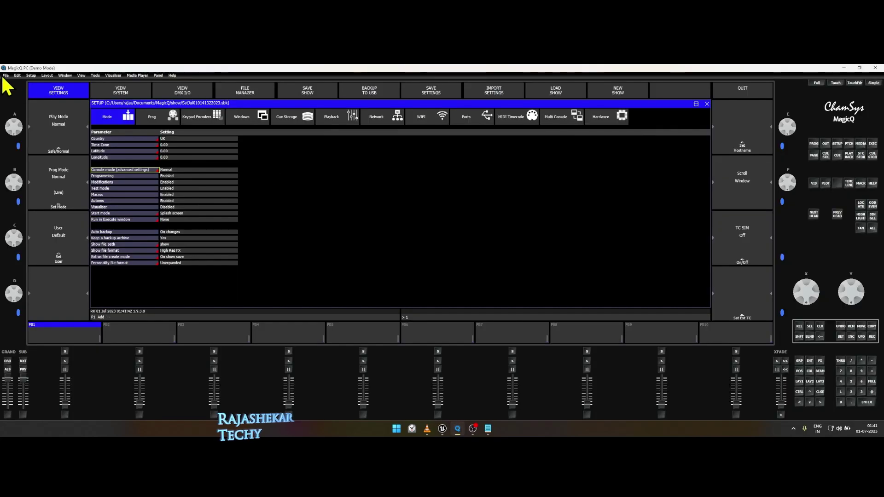
Switch to MagicQ, start a new show in Normal (live) programming mode and open the show-loading dialog
left_click(5, 75)
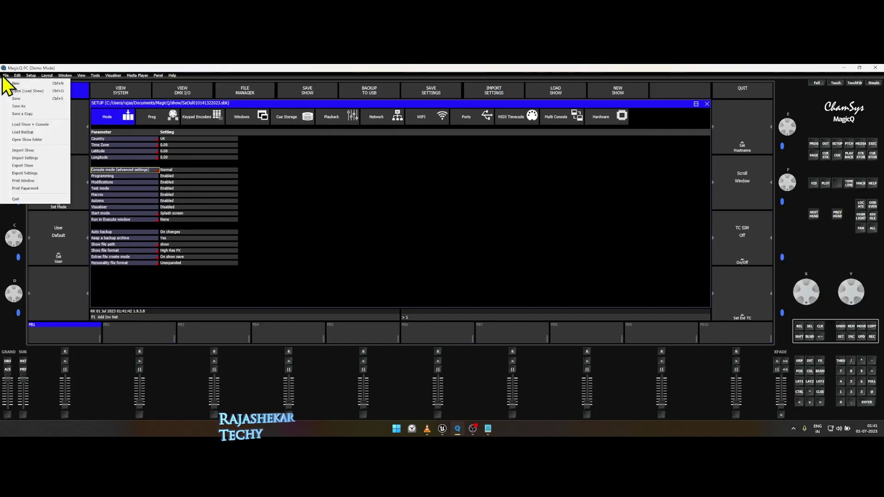
left_click(17, 84)
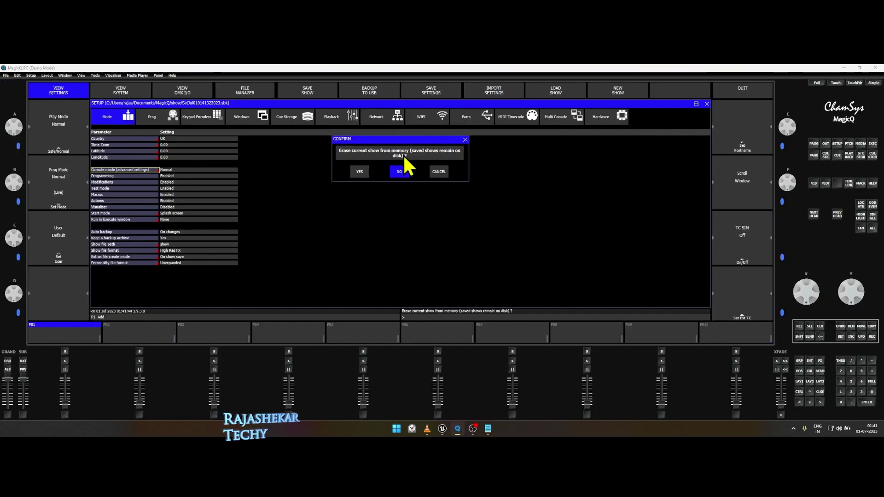
left_click(358, 174)
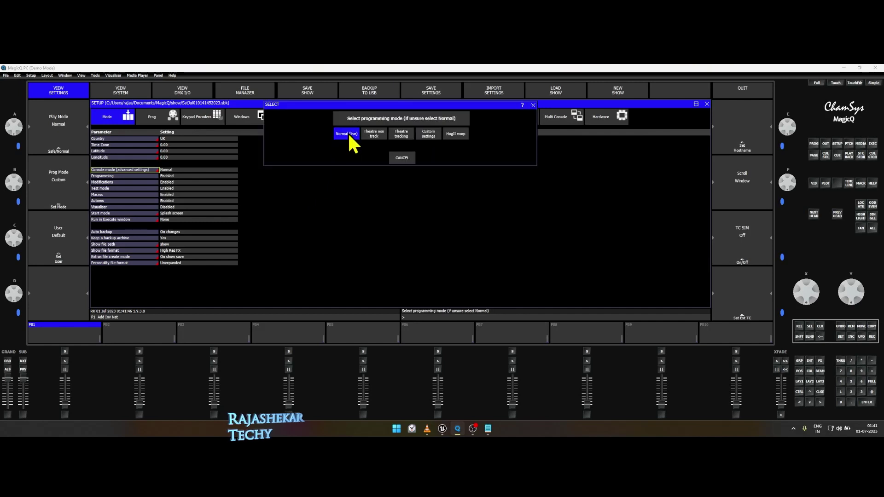
left_click(347, 132)
left_click(6, 76)
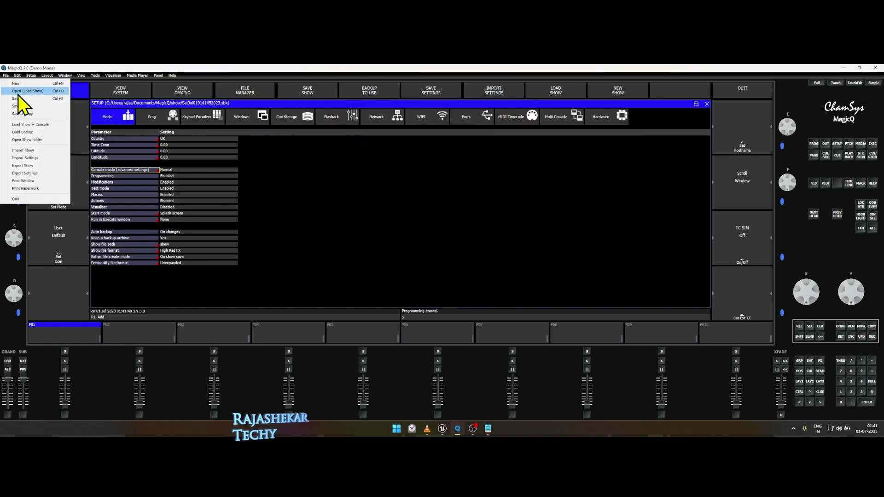
left_click(23, 91)
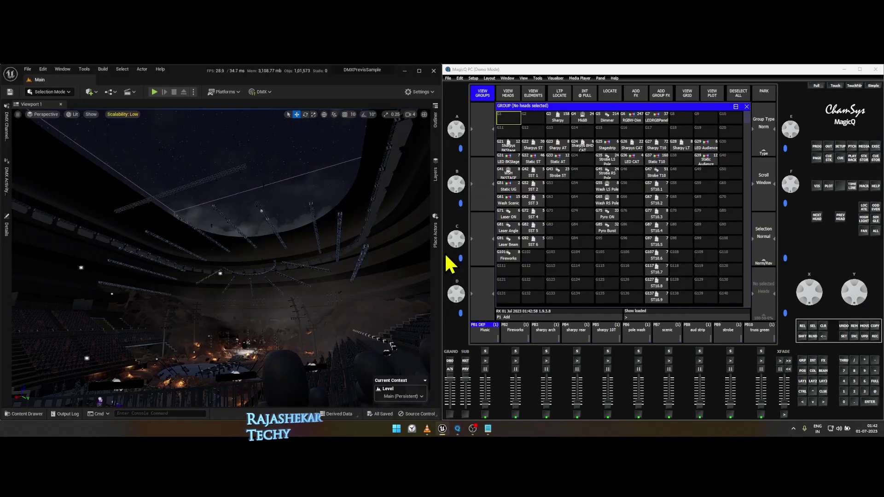
Check the Execute window's cue buttons and try the scenic playback fader
left_click(221, 242)
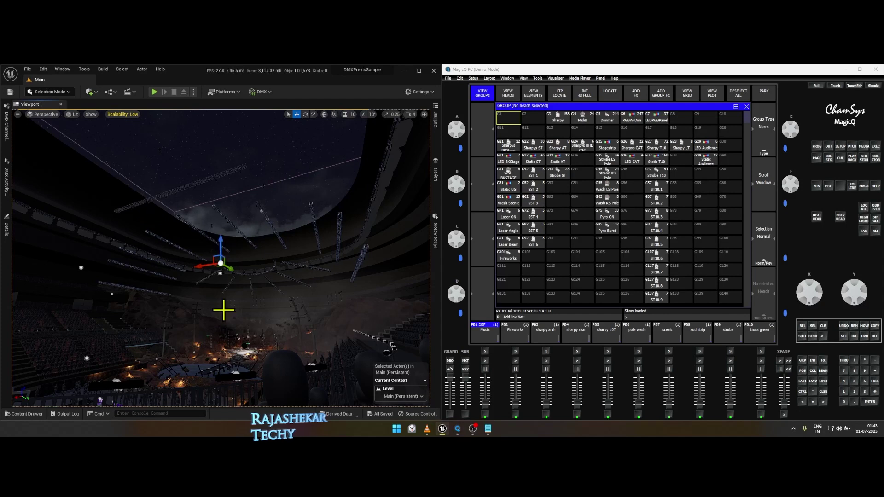
left_click(823, 391)
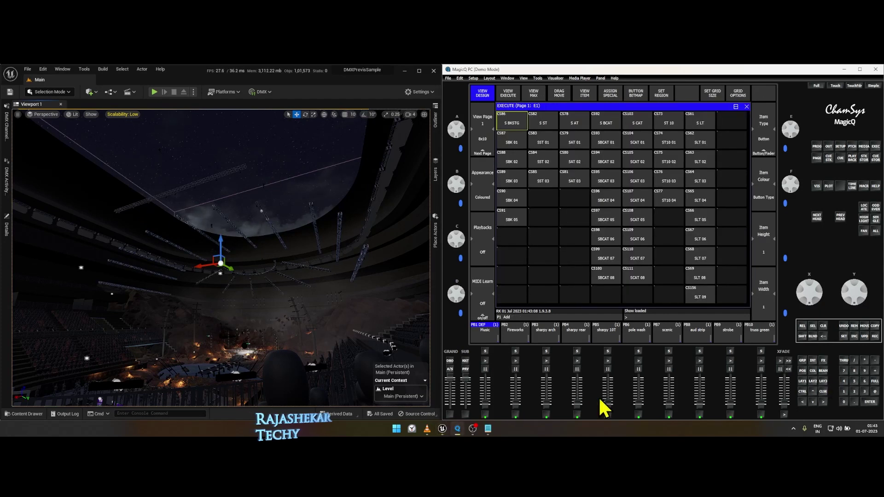
mouse_move(670, 405)
left_mouse_down()
mouse_move(670, 331)
mouse_move(670, 410)
left_mouse_up()
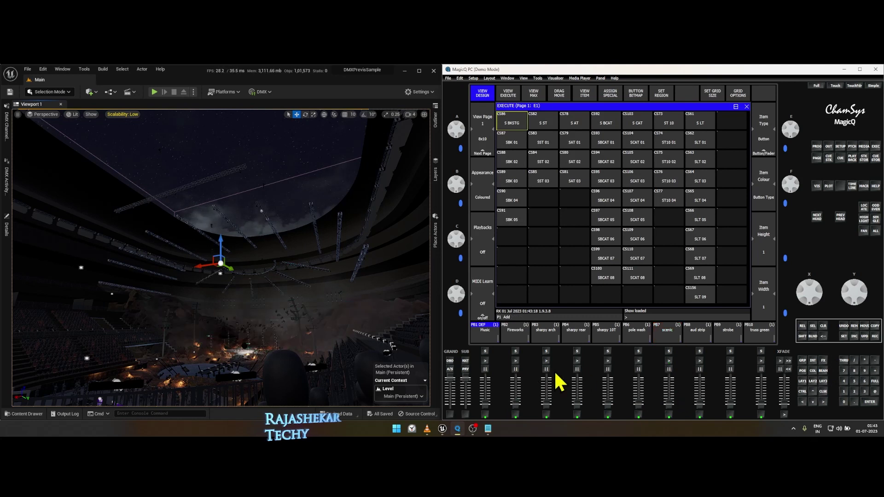
left_click(803, 382)
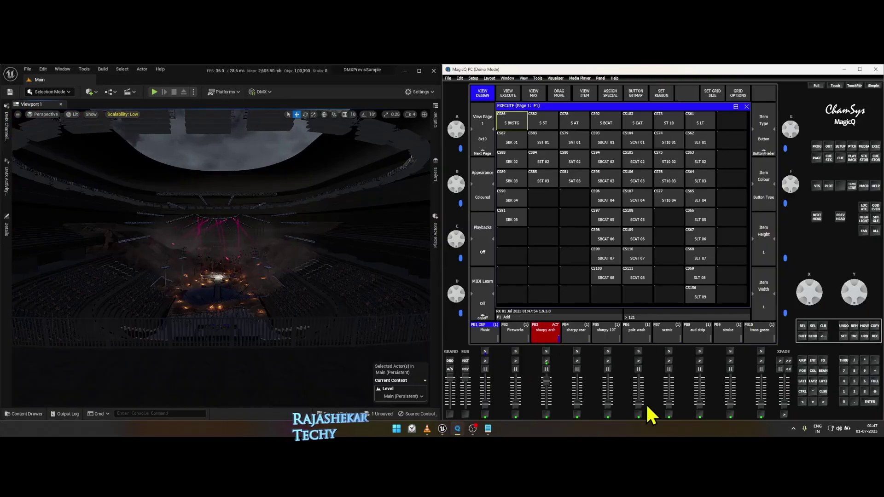
Raise the pole wash, sharpy arch and fireworks playback faders, with the level playing in Unreal Engine
left_click_drag(640, 404, 640, 371)
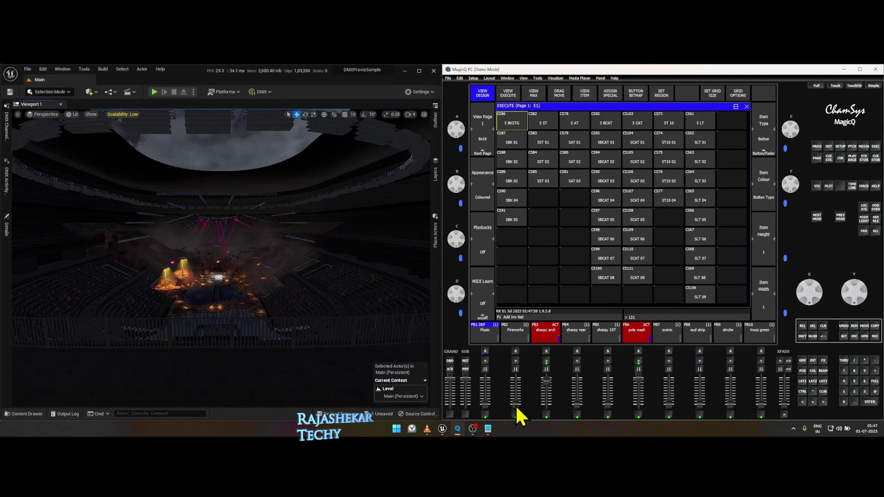
left_click_drag(546, 381, 563, 345)
mouse_move(516, 405)
left_mouse_down()
mouse_move(523, 351)
mouse_move(516, 404)
left_mouse_up()
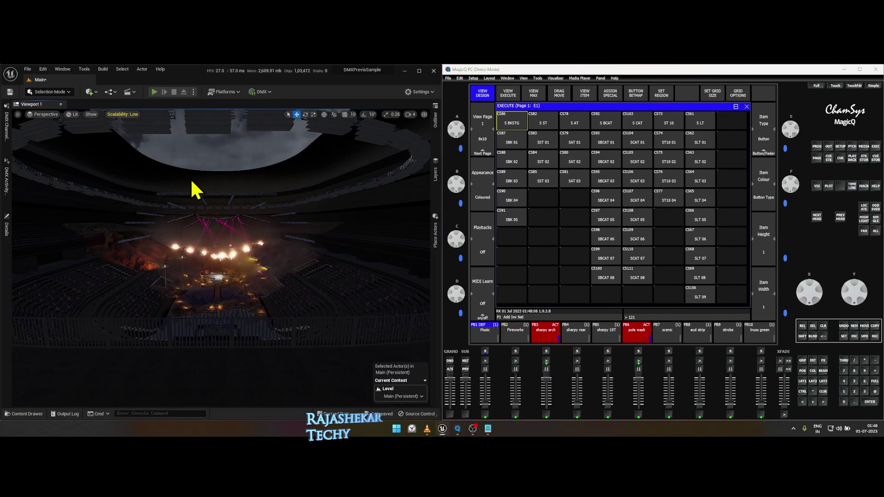
left_click(155, 91)
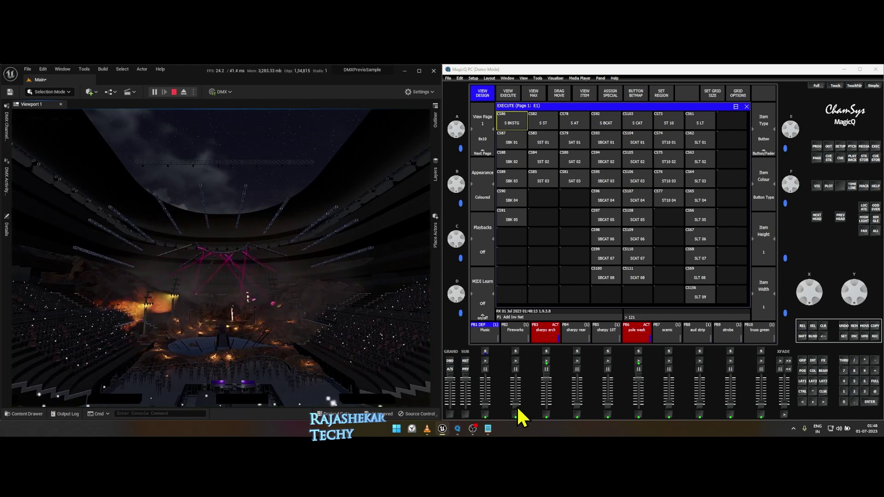
left_click_drag(515, 405, 519, 334)
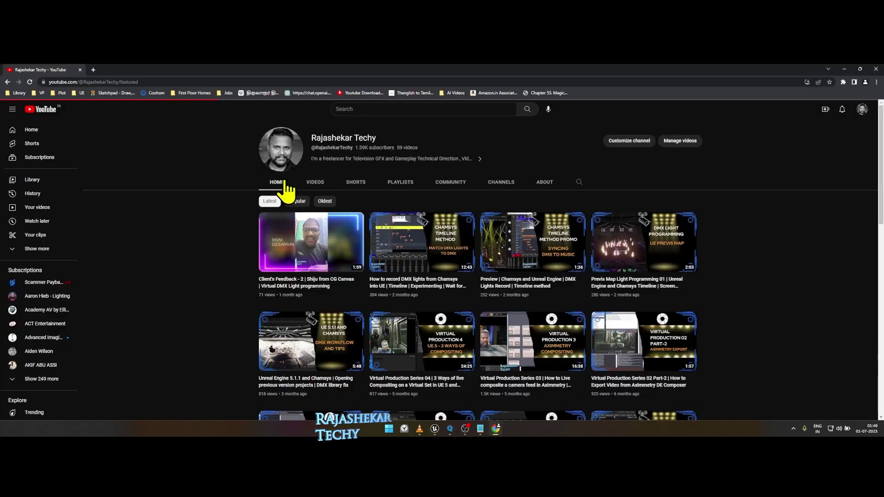
Browse the YouTube channel's Shorts and view the one on DMX lights (UE and Chamsys) not working
left_click(355, 184)
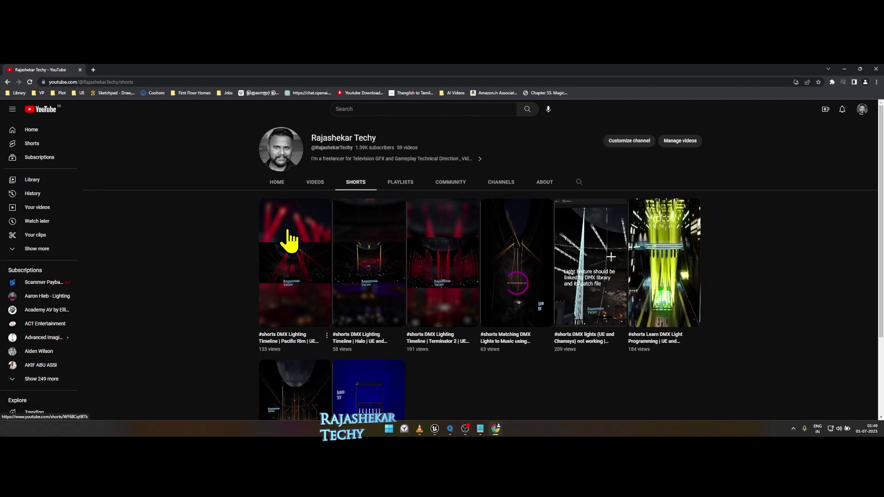
scroll(612, 228, "down", 2)
left_click(586, 246)
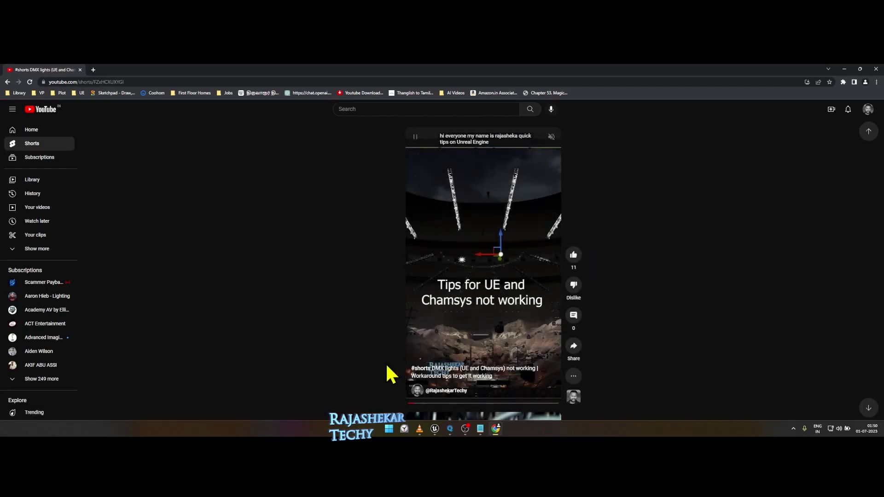
left_click(8, 83)
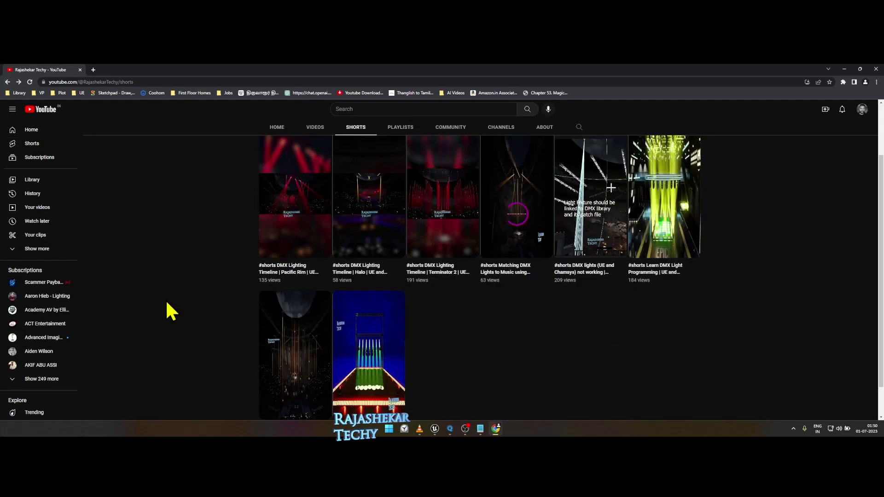
left_click(582, 233)
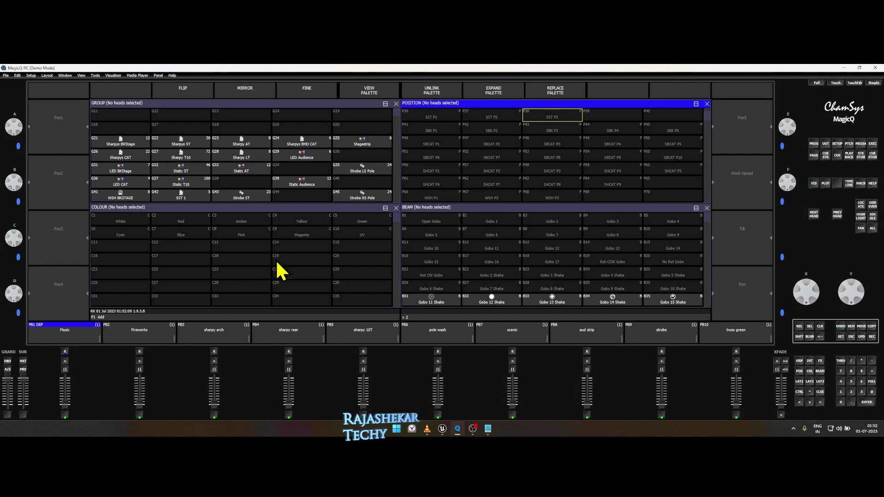
Review MagicQ's three saved window layouts, including the full group view and the combined group, position, colour and beam view
left_click(807, 383)
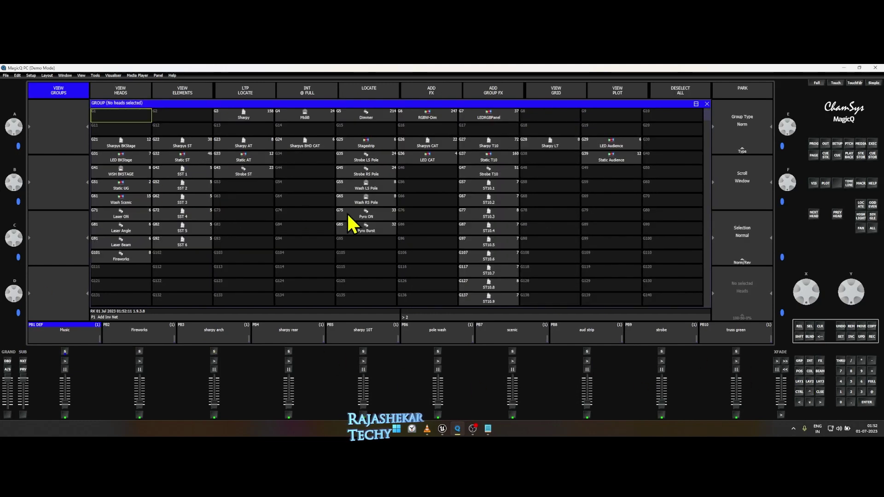
left_click(815, 384)
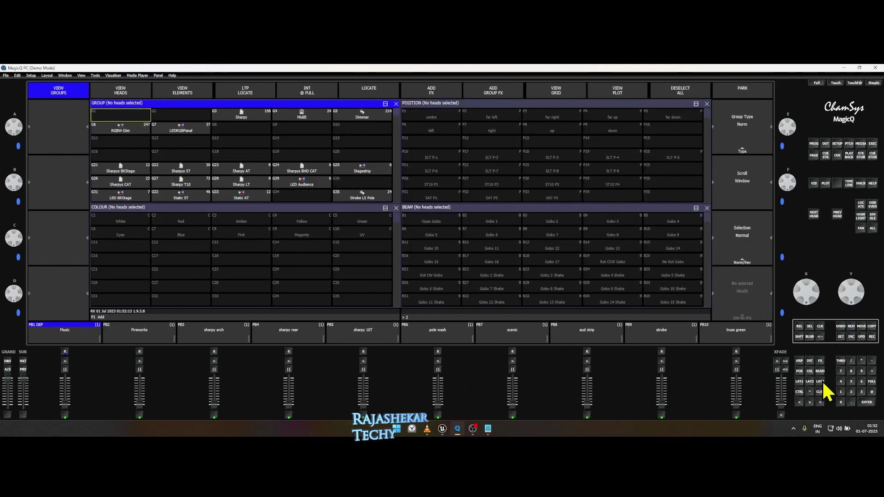
left_click(822, 383)
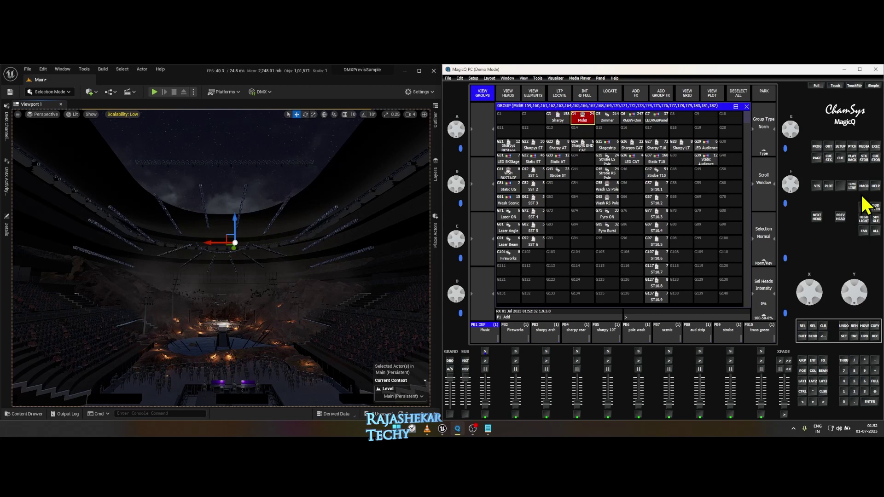
Test the MidB and Sharpys BKStage groups one at a time with Locate, clearing the programmer after each
left_click(864, 207)
left_click(823, 326)
left_click(508, 146)
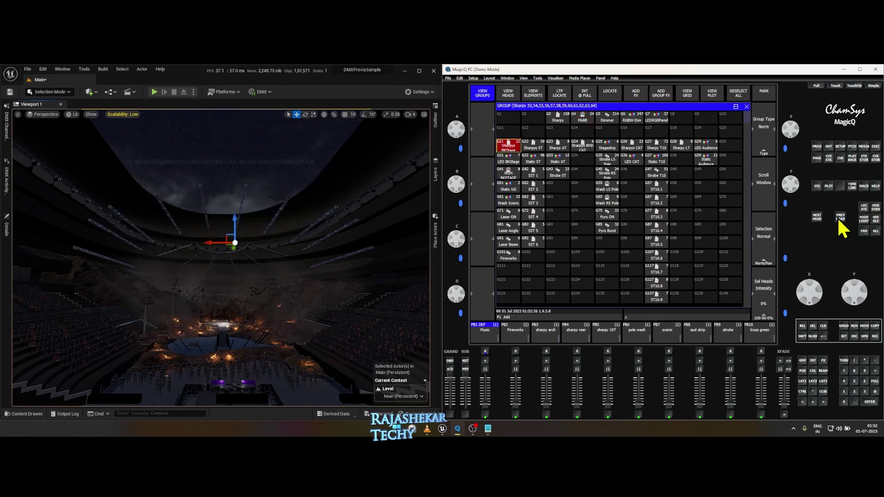
left_click(864, 208)
left_click(823, 325)
Test the Sharpys BHD CAT, Sharpys CAT and Sharpy T10 groups in turn with Locate, clearing the programmer after each
left_click(582, 144)
left_click(865, 207)
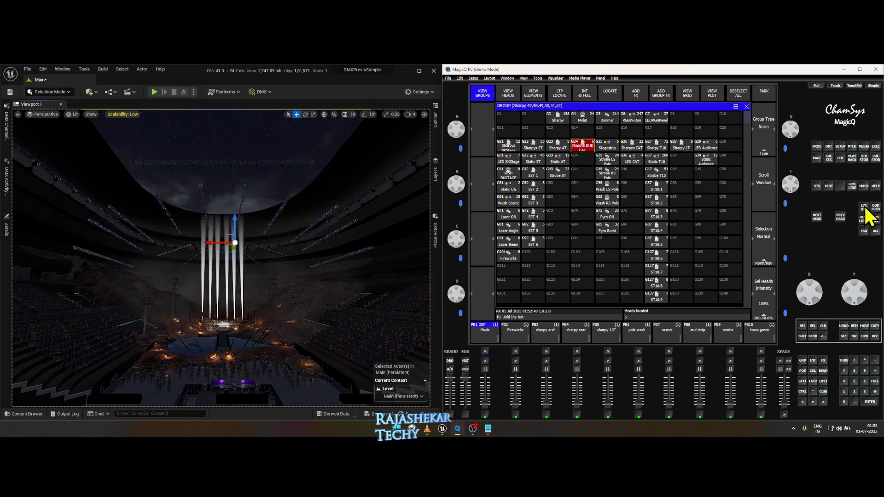
left_click(824, 325)
left_click(632, 144)
left_click(864, 207)
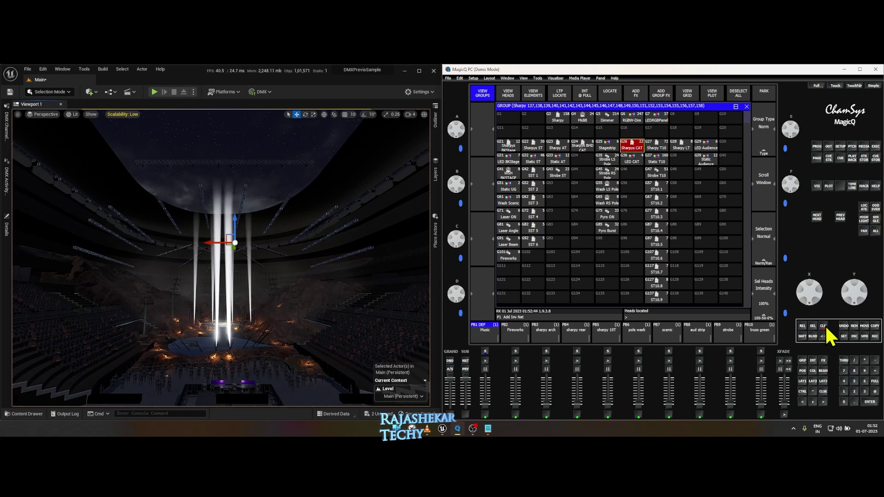
left_click(824, 326)
left_click(864, 208)
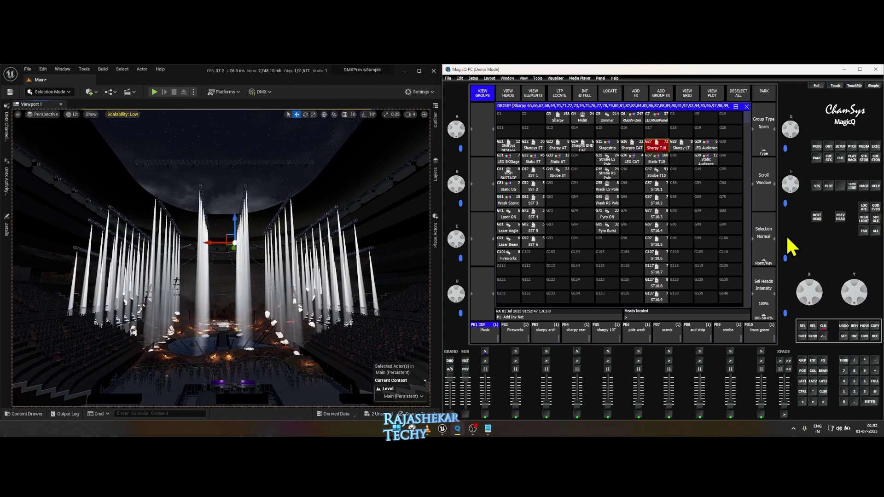
left_click(824, 327)
In the combined palette layout, locate the Sharpys BKStage group and apply the Red colour and SBK P5 position to it
left_click(814, 383)
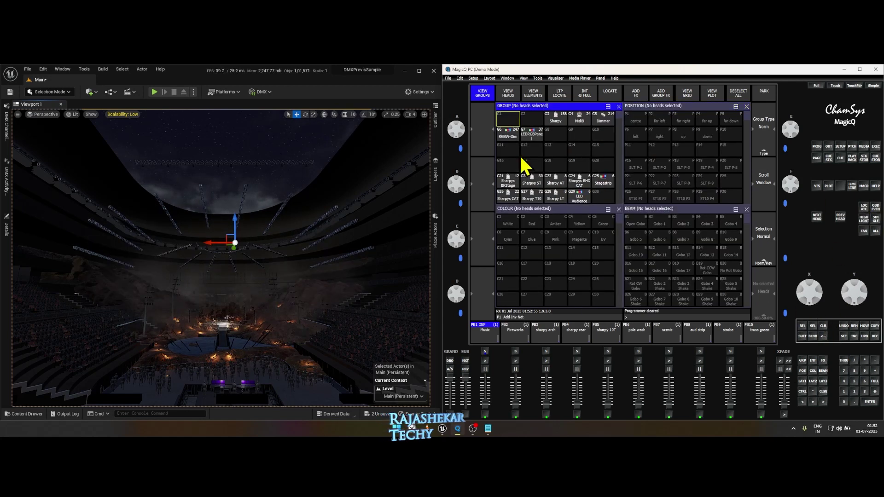
left_click(511, 183)
left_click(865, 208)
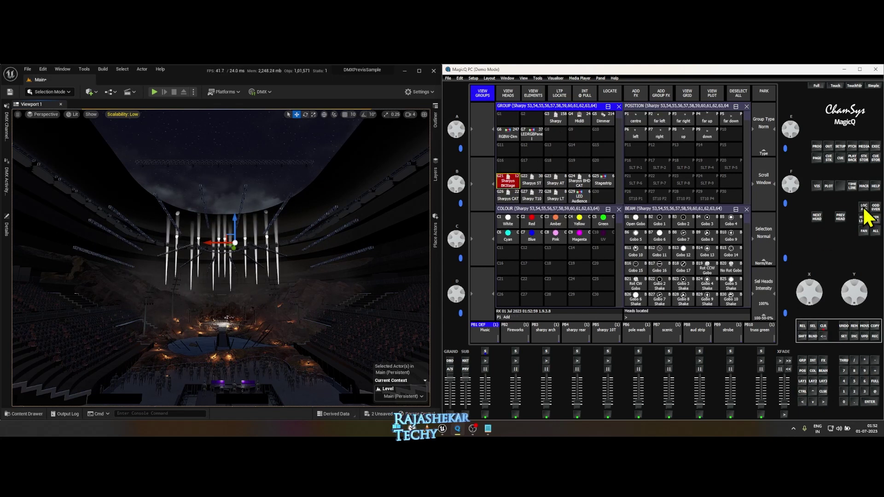
left_click(531, 222)
left_click(664, 146)
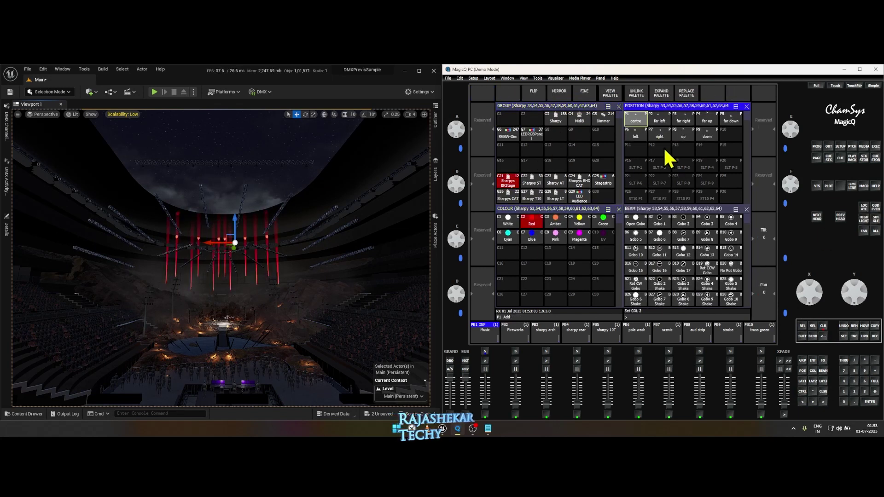
scroll(665, 164, "down", 3)
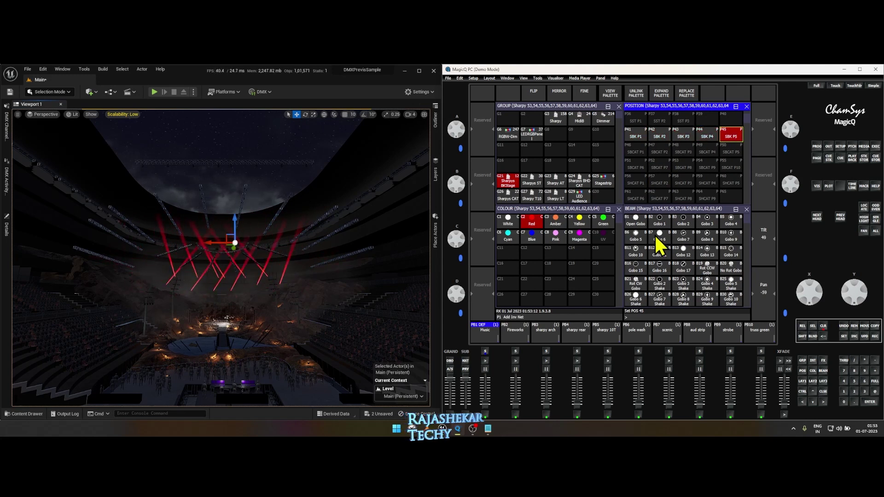
Apply the Gobo 15 beam palette to the Sharpys BKStage group
left_click(660, 253)
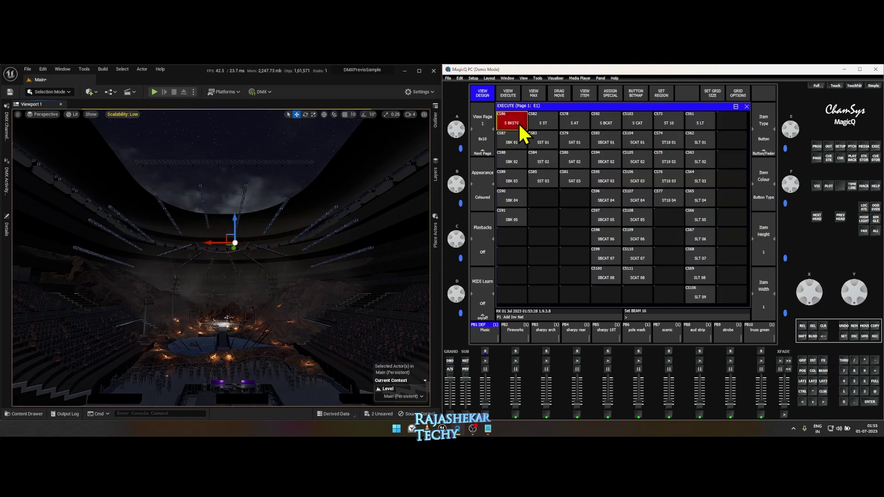
On the first execute page, run the SBK 01 to SBK 05 cues in turn and release them in reverse order
left_click(512, 140)
left_click(512, 160)
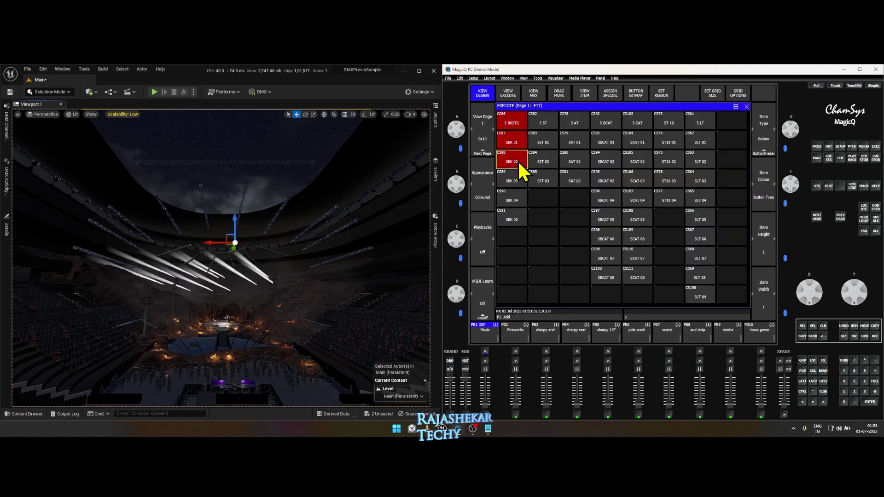
left_click(512, 179)
left_click(512, 199)
left_click(511, 220)
left_click(510, 219)
left_click(512, 199)
left_click(512, 179)
left_click(513, 160)
left_click(516, 139)
Run the S AT execute cue with its SAT 01 and SAT 02 positions
left_click(578, 119)
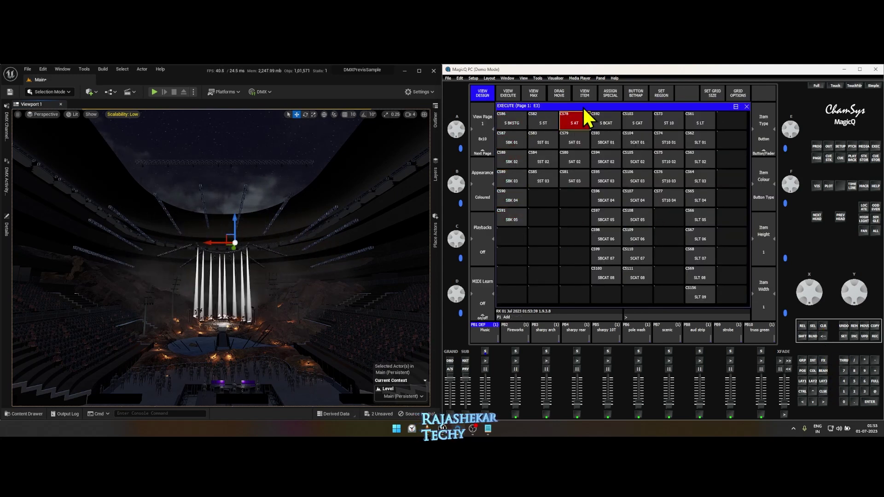
left_click(576, 142)
left_click(575, 162)
Run the S CAT execute cue and step through its positions from SCAT 01 to SCAT 08
left_click(637, 123)
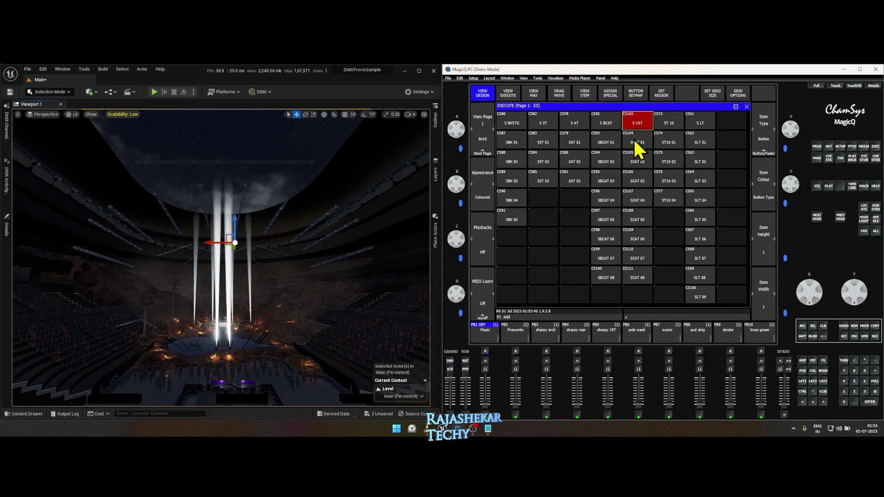
left_click(638, 142)
left_click(637, 162)
left_click(640, 182)
left_click(640, 201)
left_click(639, 221)
left_click(639, 240)
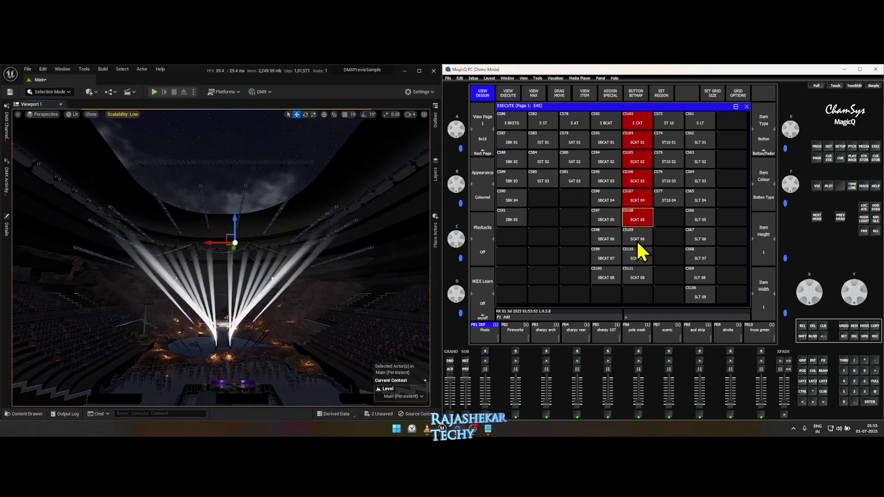
left_click(639, 259)
left_click(639, 276)
Release the catwalk position cues one by one in reverse order, from SCAT 08 to SCAT 02
left_click(638, 275)
left_click(639, 259)
left_click(639, 239)
left_click(639, 219)
left_click(638, 201)
left_click(639, 181)
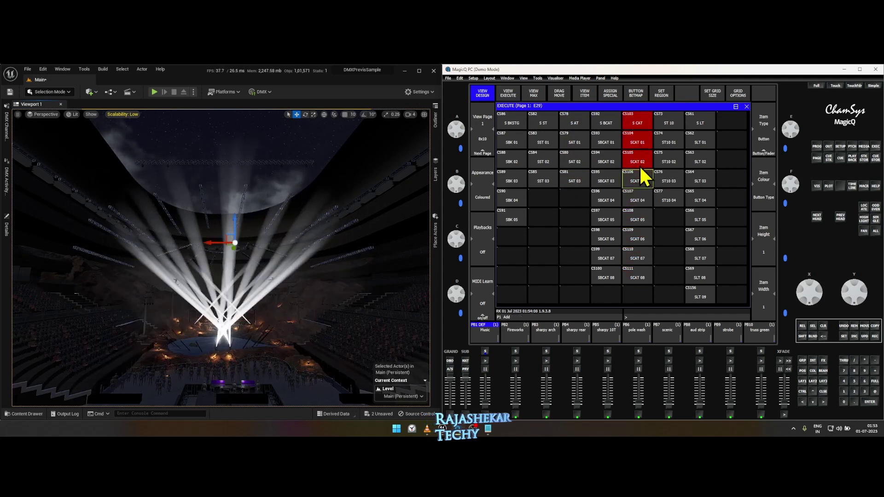
left_click(640, 161)
On execute page 2, run WSH BKSTAGE with WSH BK 01, 03, 04, 05 and 06, and release the backstage wash cues
left_click(484, 134)
left_click(509, 127)
left_click(508, 154)
left_click(513, 194)
left_click(515, 225)
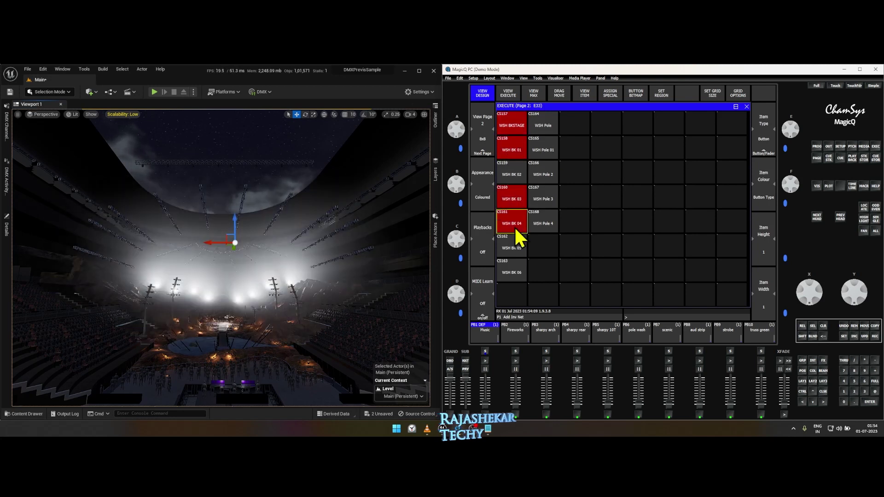
left_click(518, 249)
left_click(518, 273)
left_click(518, 273)
left_click(510, 129)
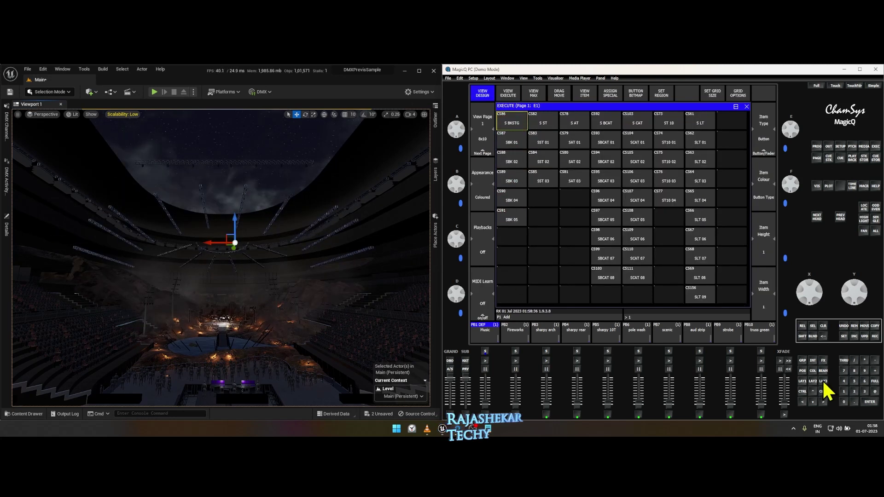
Recall the execute layout and flip between execute pages 1 and 2 to review the cues stored on each
left_click(814, 383)
left_click(822, 382)
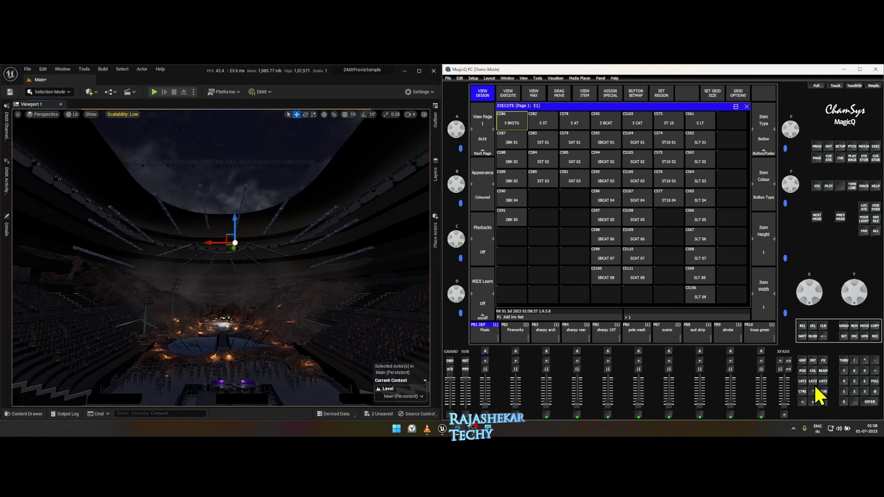
left_click(488, 134)
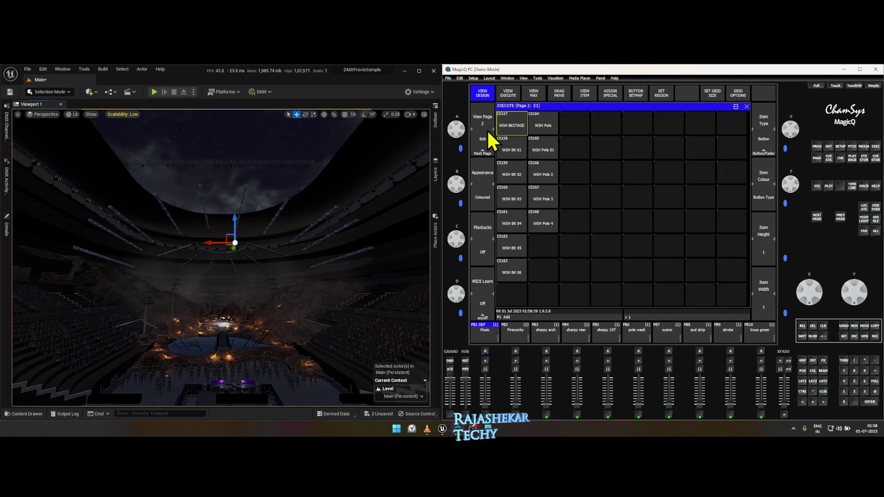
left_click(488, 135)
left_click(488, 134)
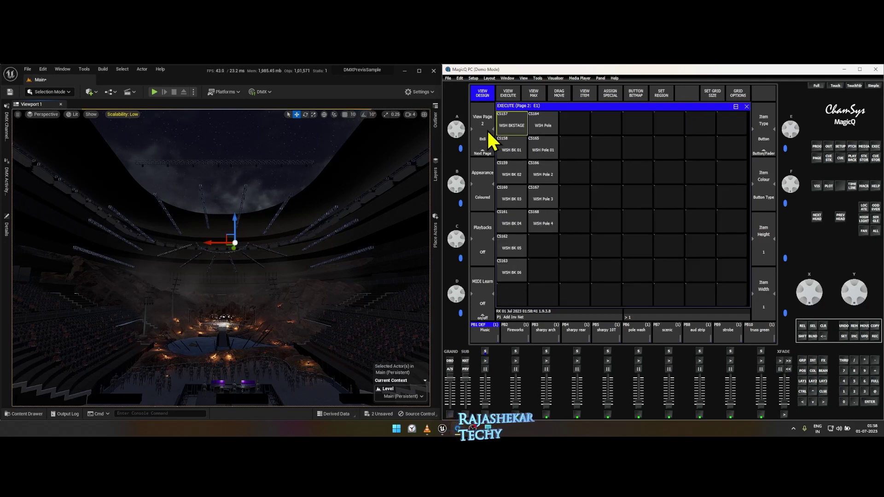
left_click(490, 129)
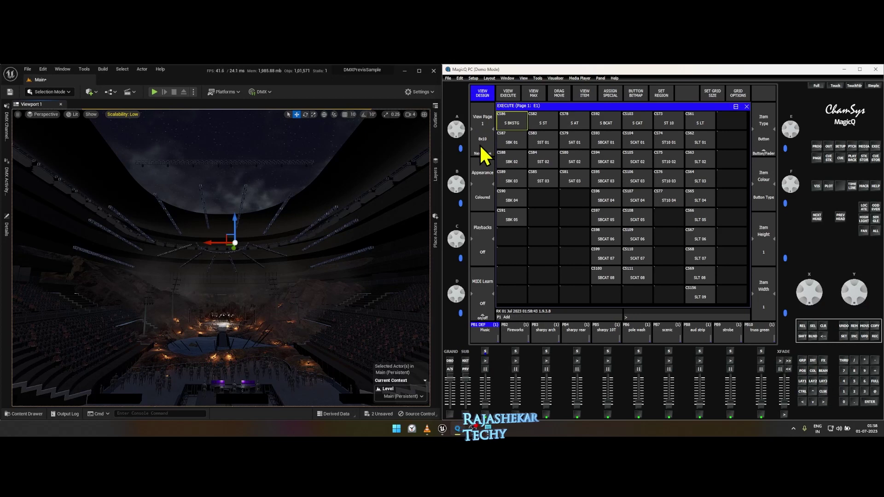
left_click(480, 147)
left_click(491, 124)
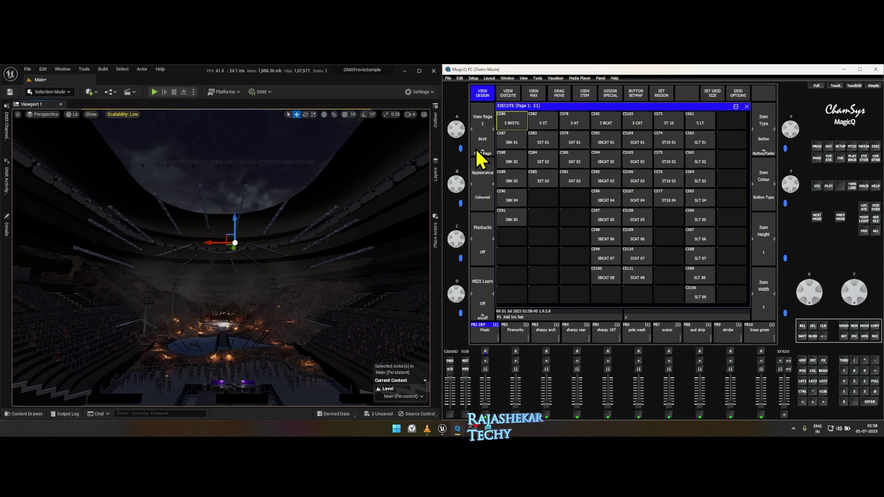
left_click(481, 156)
left_click(485, 118)
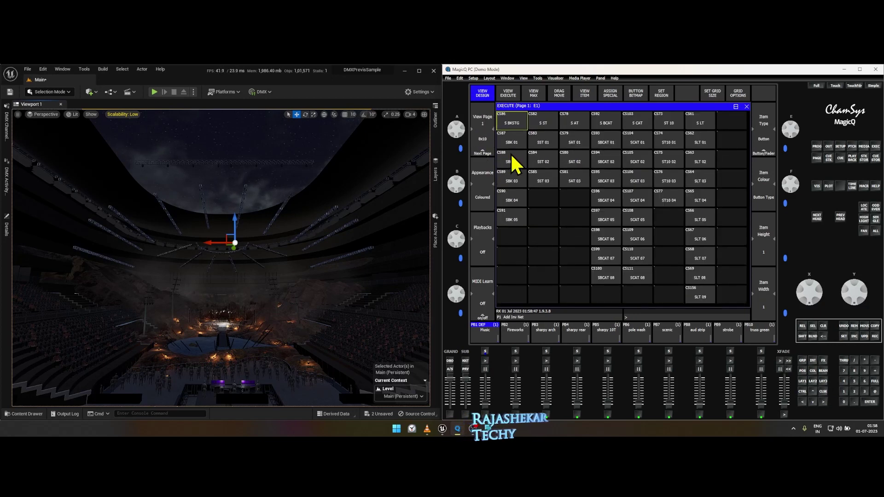
Run SST 01 with S ST active, and cycle through the three saved window layouts while the cues are running
left_click(544, 142)
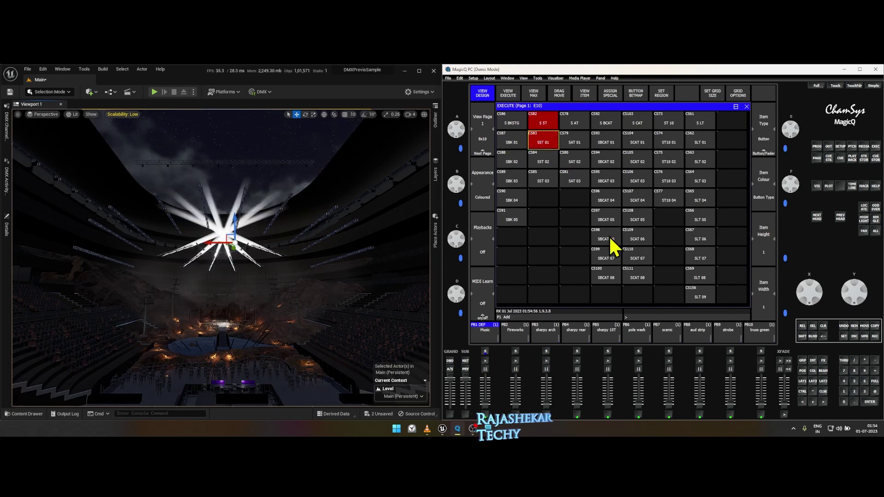
left_click(814, 382)
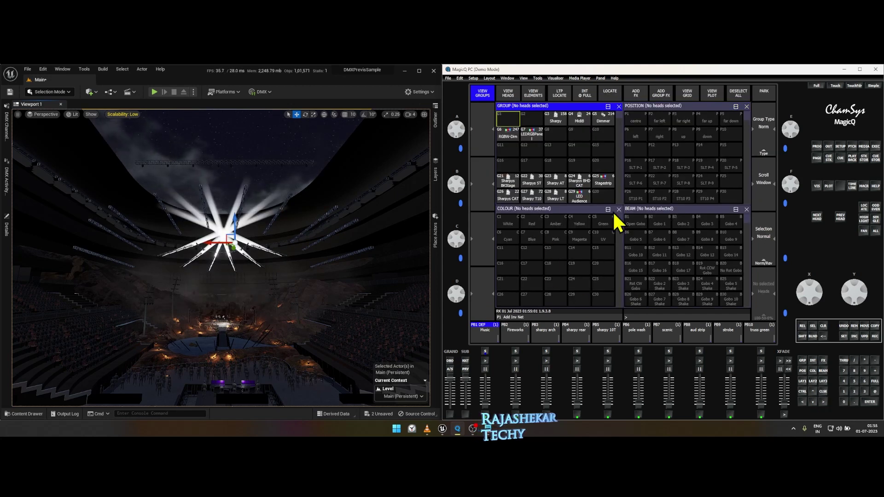
left_click(802, 381)
left_click(824, 382)
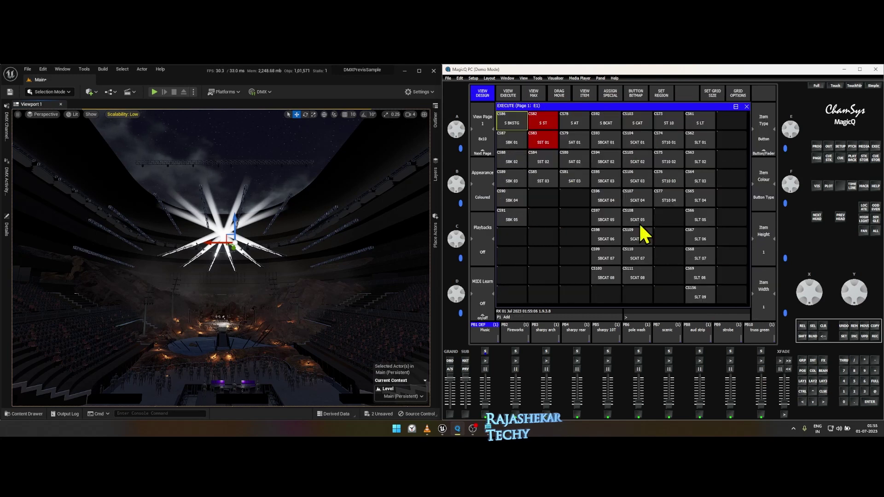
In the combined palette layout, try the Red, Amber and Green colour palettes on the Sharpys ST lights
left_click(815, 382)
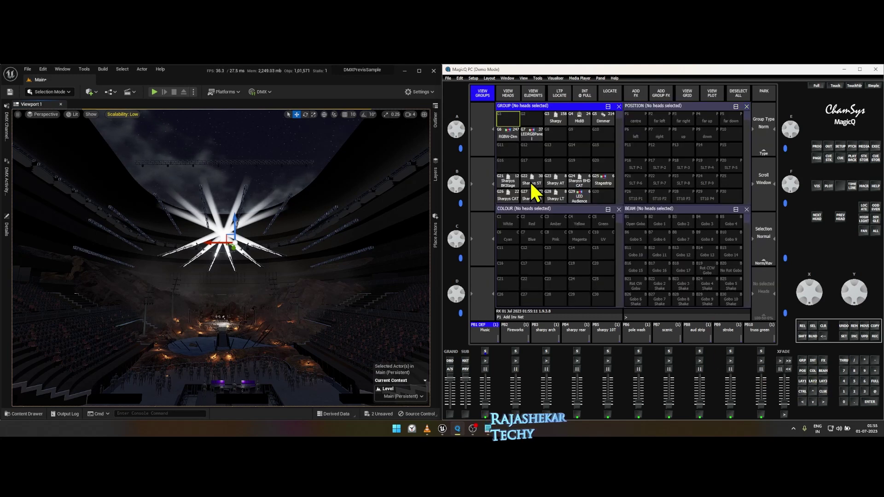
left_click(532, 225)
left_click(557, 226)
left_click(602, 222)
left_click(813, 382)
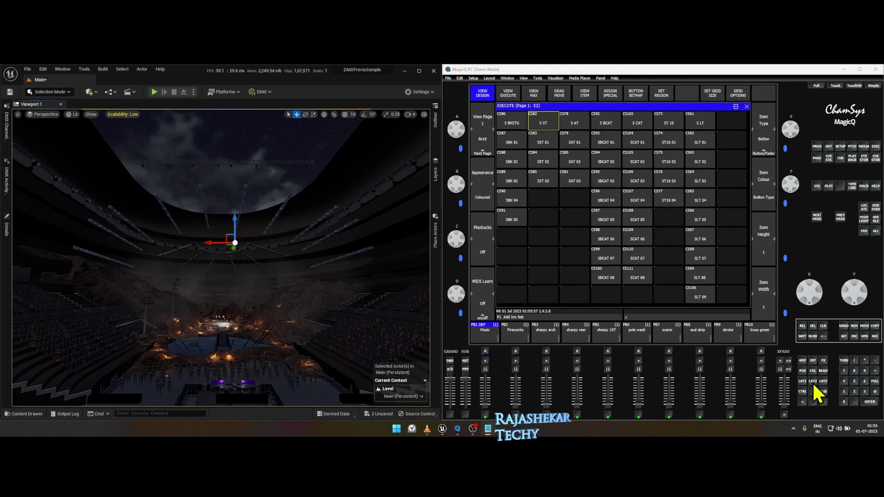
Close the colour and beam windows, set the group window's view to Left and the position window's to Right, and start a recording
left_click(814, 382)
left_click(619, 208)
left_click(733, 206)
left_click(524, 79)
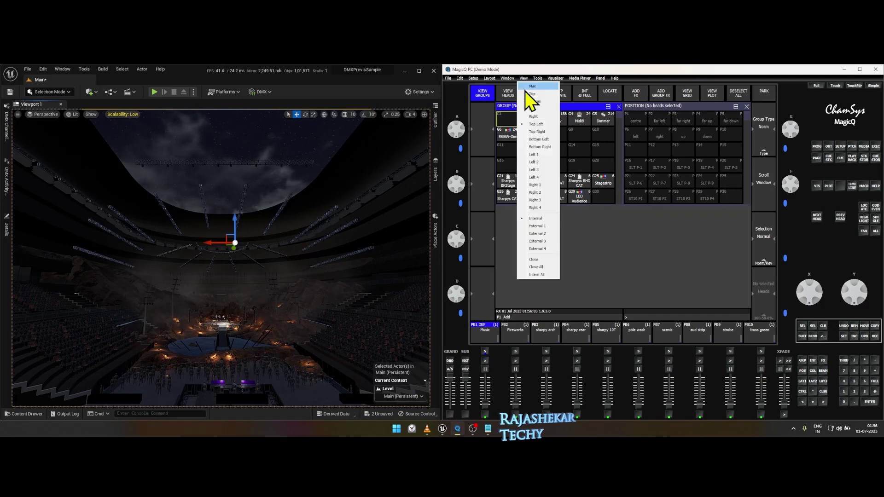
left_click(533, 108)
left_click(524, 79)
left_click(533, 117)
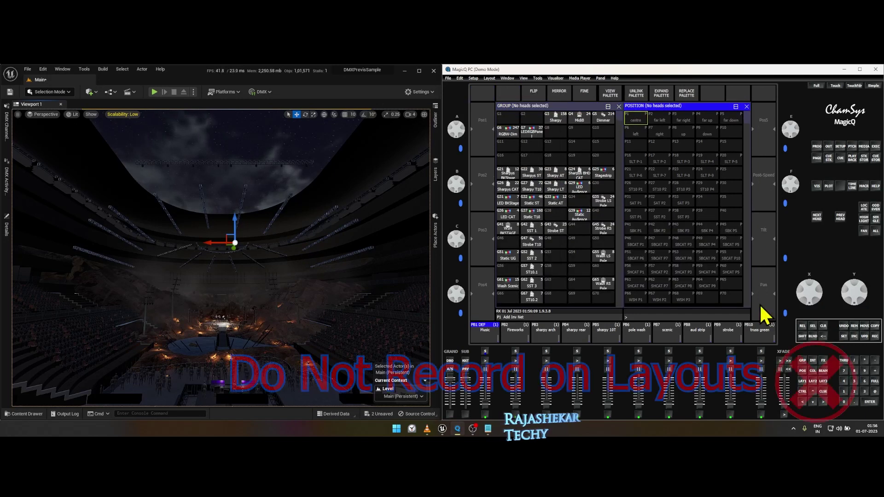
left_click(875, 337)
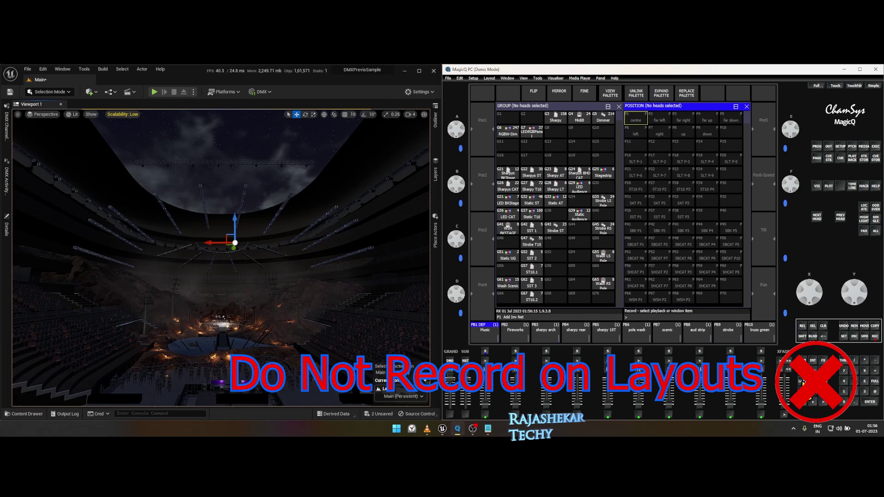
Recall the combined palette layout and apply the Green colour and Gobo 11 to the Sharpys CAT group
left_click(813, 383)
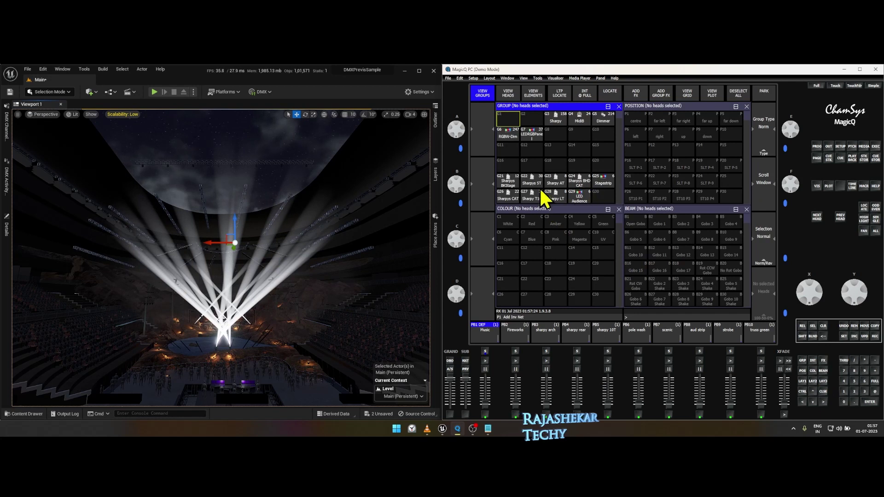
left_click(507, 198)
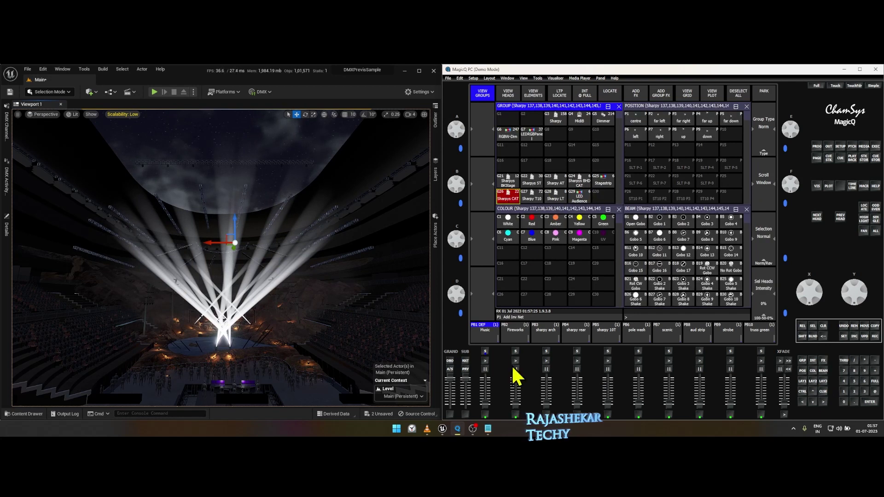
left_click(603, 218)
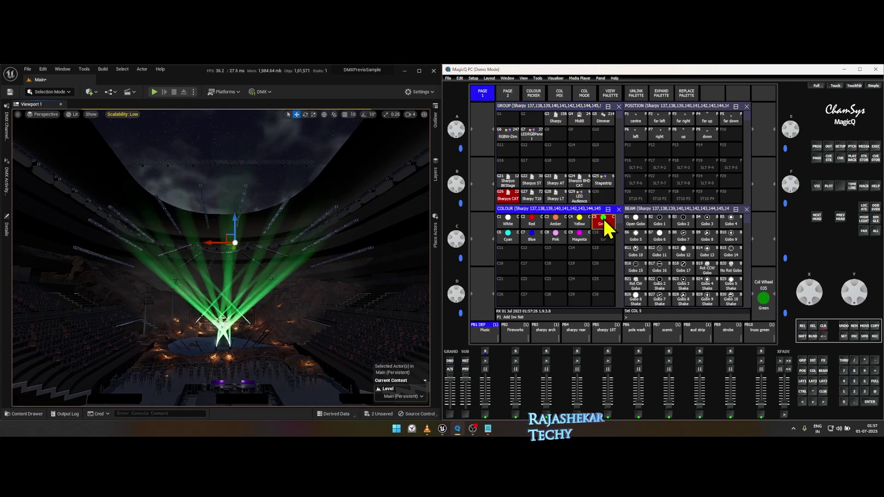
left_click(661, 254)
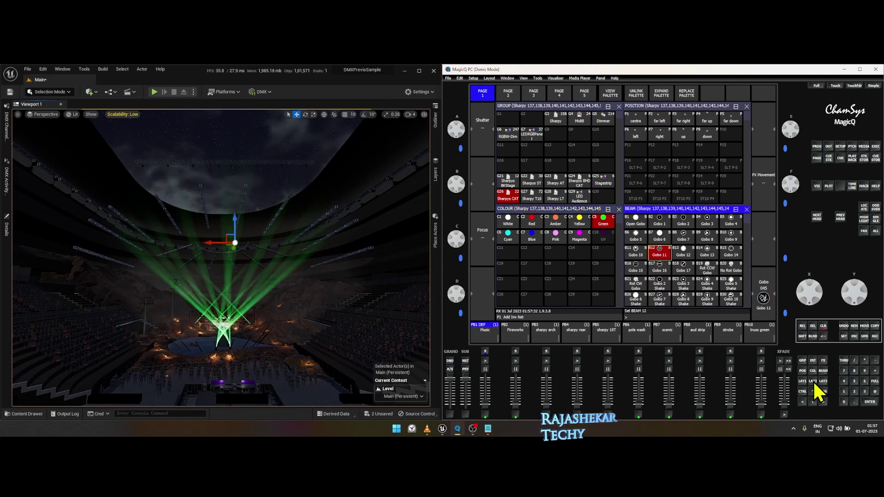
left_click(800, 384)
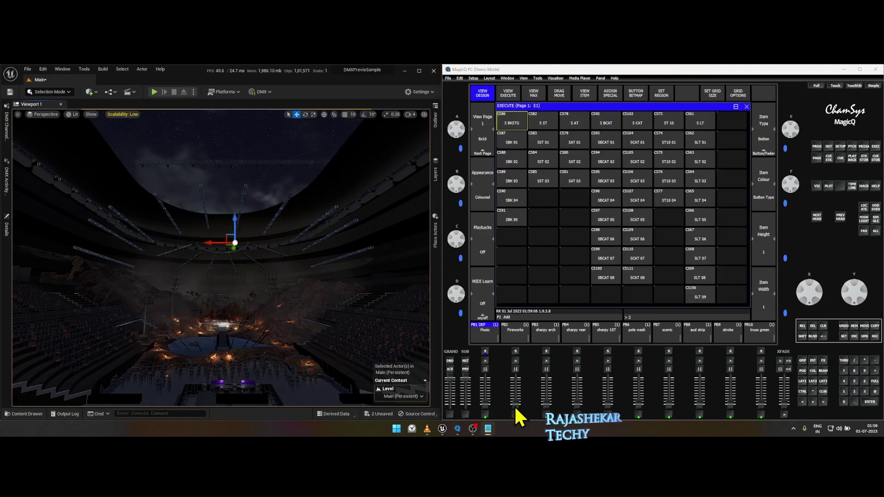
Move the sharpy arch and aud strip playback faders, and advance the playbacks to page 4
mouse_move(547, 405)
left_mouse_down()
mouse_move(553, 346)
mouse_move(547, 406)
left_mouse_up()
mouse_move(699, 405)
left_mouse_down()
mouse_move(710, 328)
mouse_move(700, 407)
left_mouse_up()
left_click(466, 360)
left_click(466, 361)
left_click(467, 361)
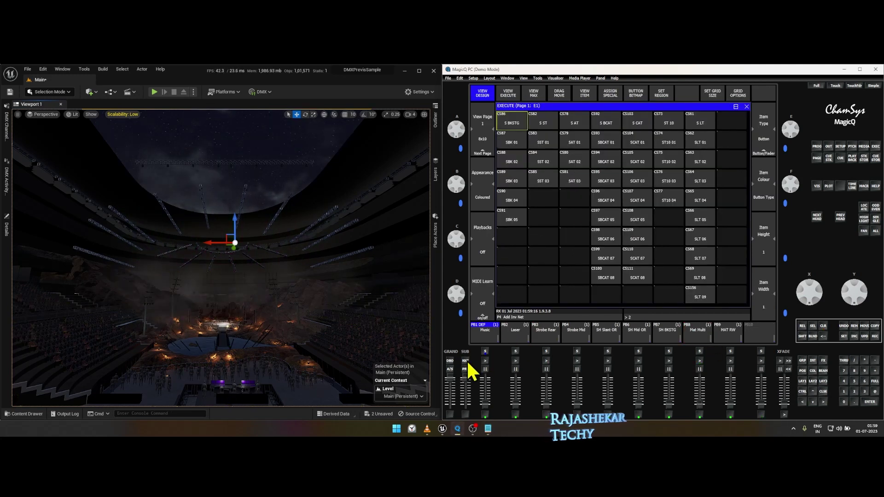
Step forward and back through the playback pages, up to page 5, to review the playbacks assigned on each
left_click(606, 334)
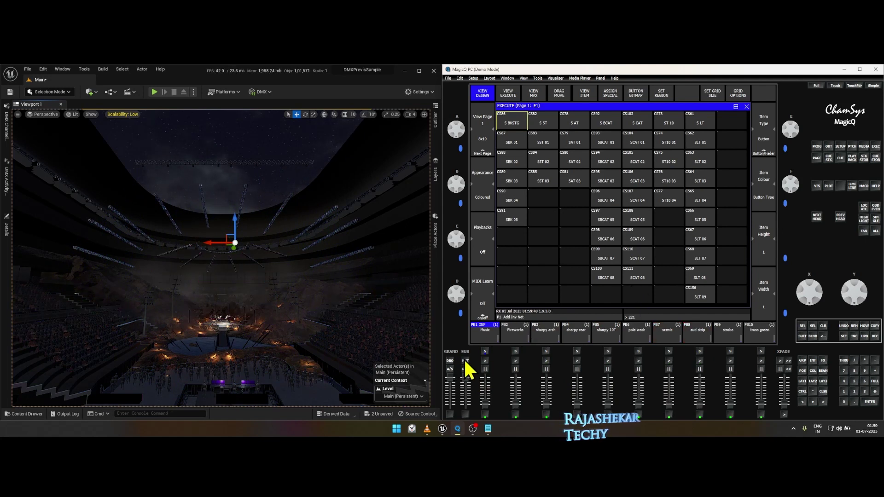
left_click(466, 361)
left_click(466, 360)
left_click(466, 361)
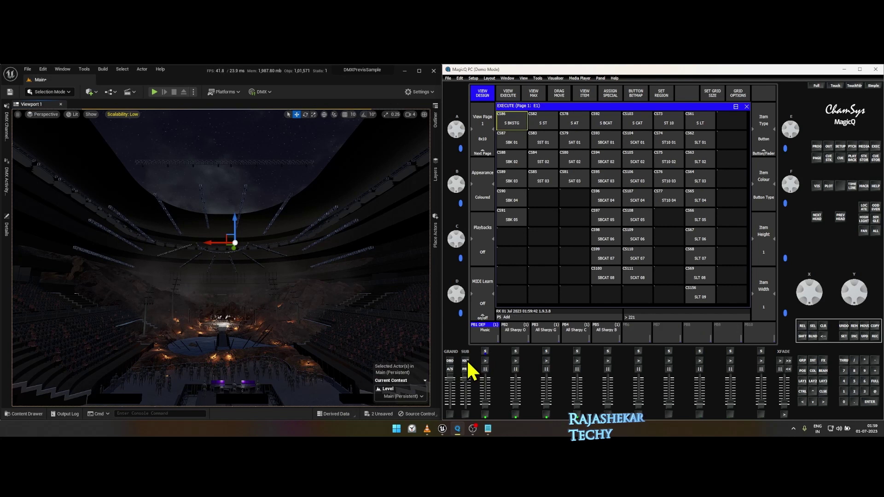
key("shift")
key("ctrl+shift")
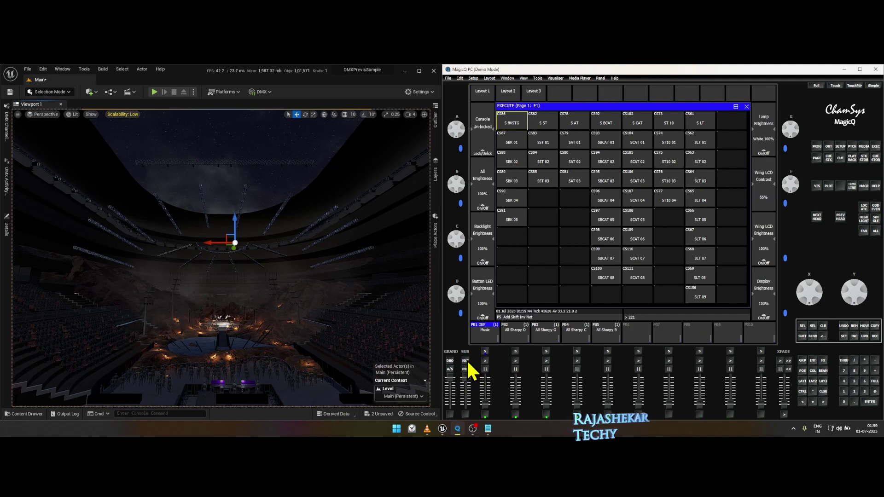
left_click(465, 361, "shift")
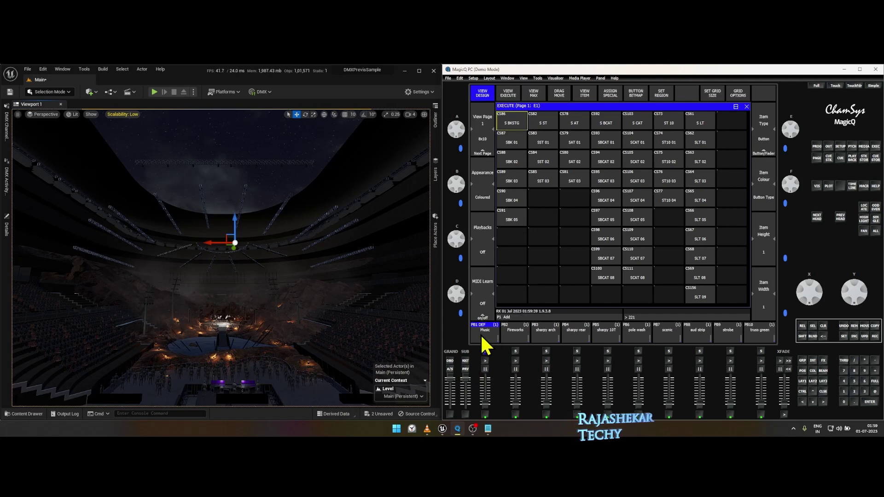
left_click(466, 361)
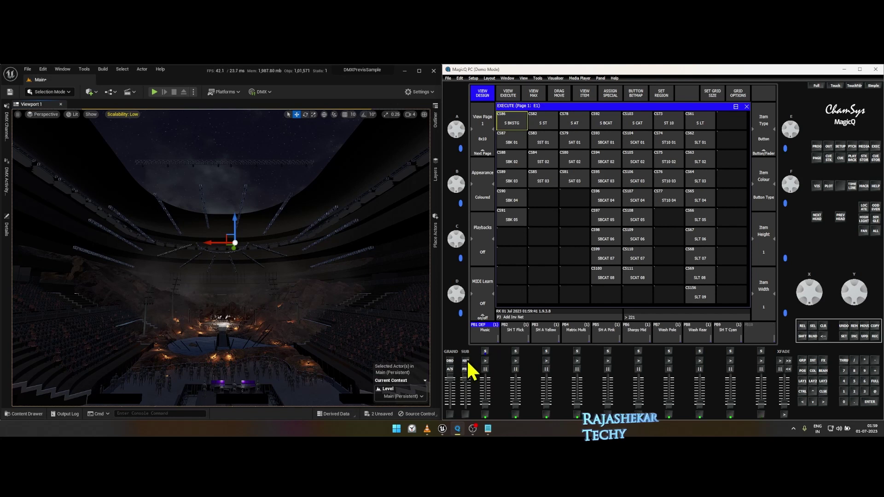
left_click(466, 361)
left_click(465, 361)
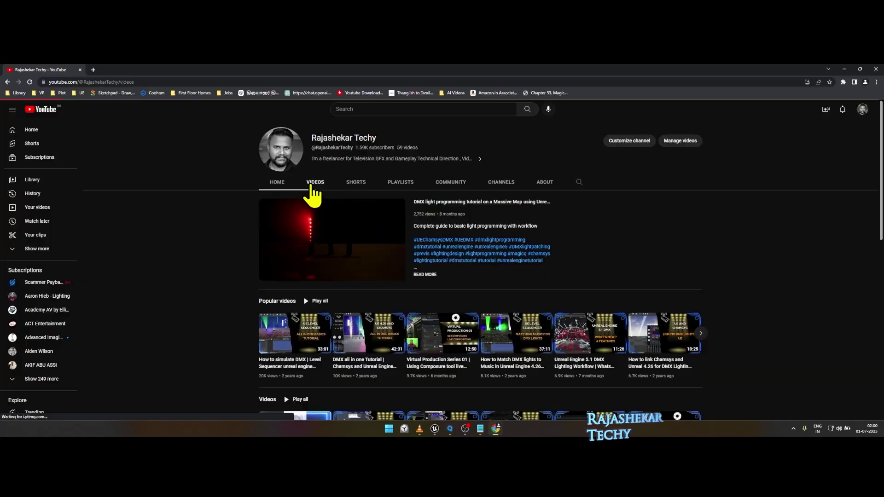
Switch to the browser and open the tutorial on recording DMX lights from the YouTube channel's video list, at its pinned comment
left_click(313, 184)
mouse_move(410, 282)
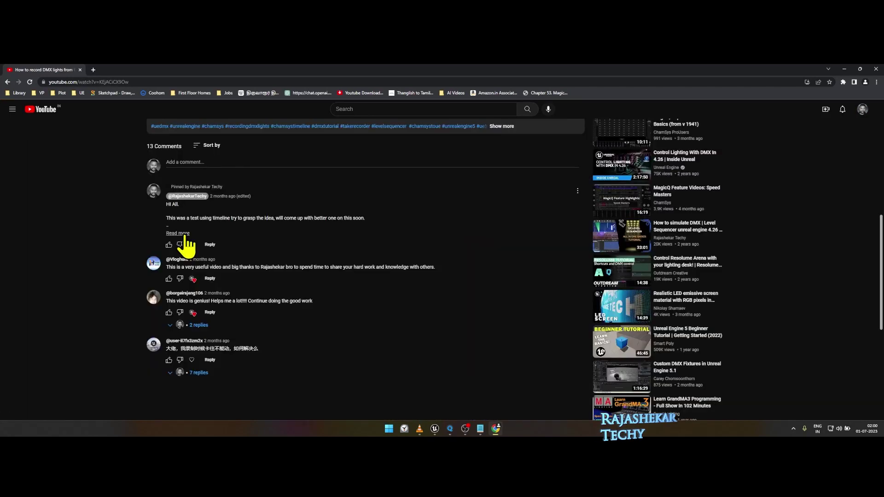
Expand the pinned comment under the DMX recording tutorial to read its full text
left_click(182, 231)
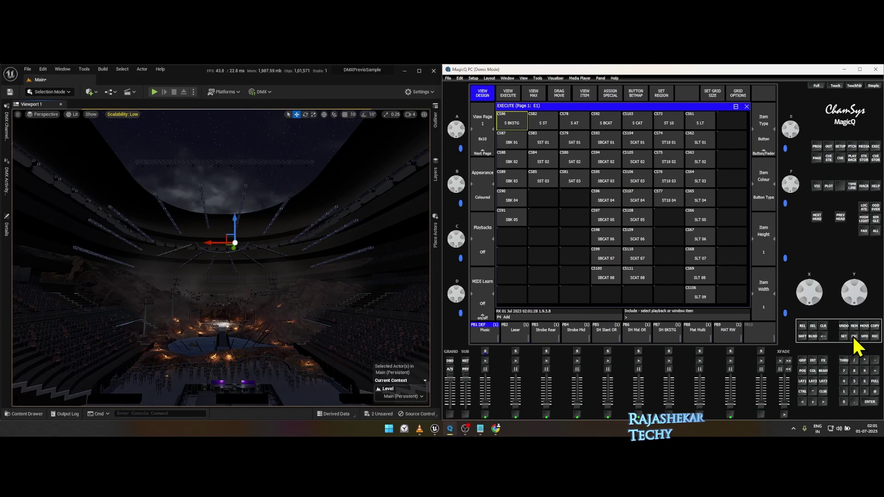
In MagicQ, include the SH Mid OR playback's cue in the programmer, recolour its Sharpys to Yellow and then Cyan, and update the cue
left_click(637, 335)
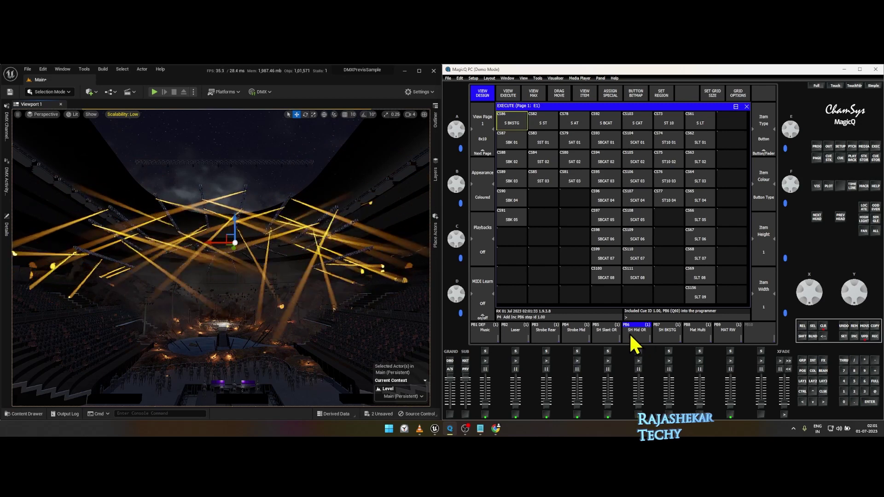
left_click(813, 383)
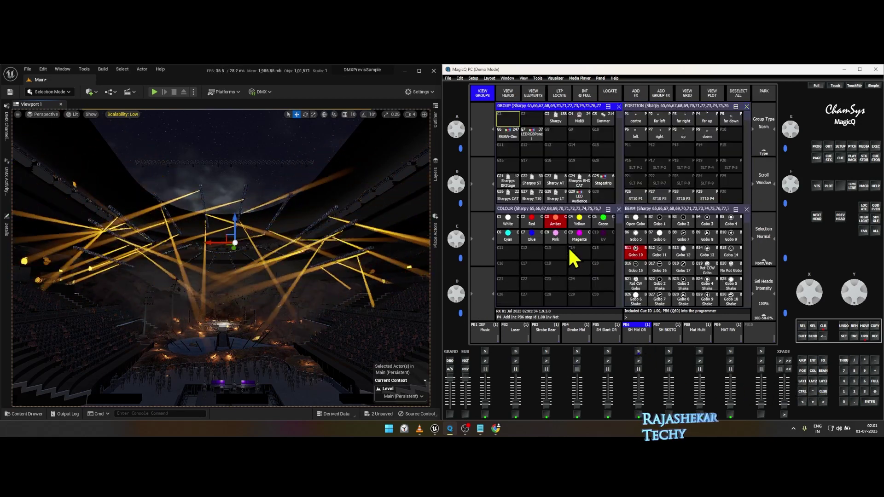
left_click(581, 224)
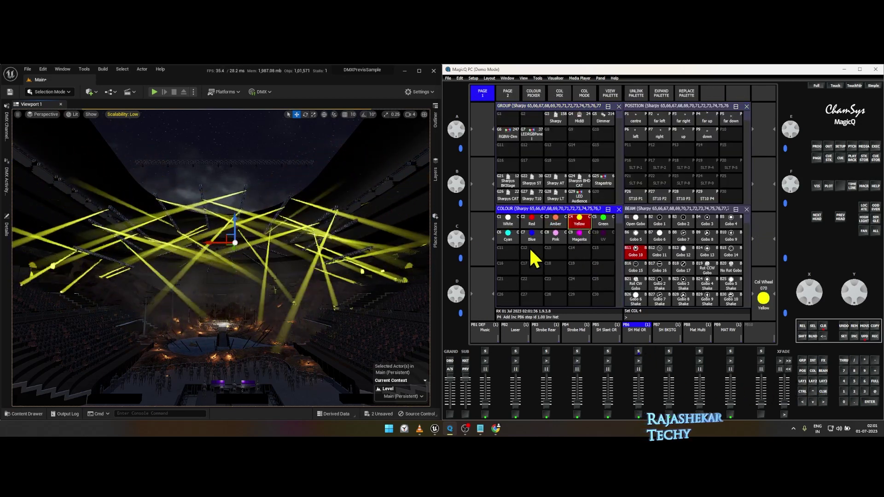
left_click(508, 235)
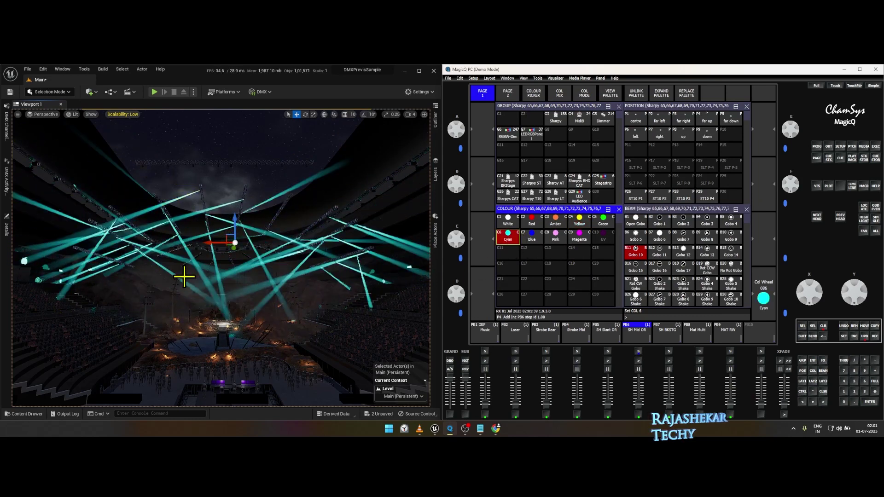
left_click(864, 337)
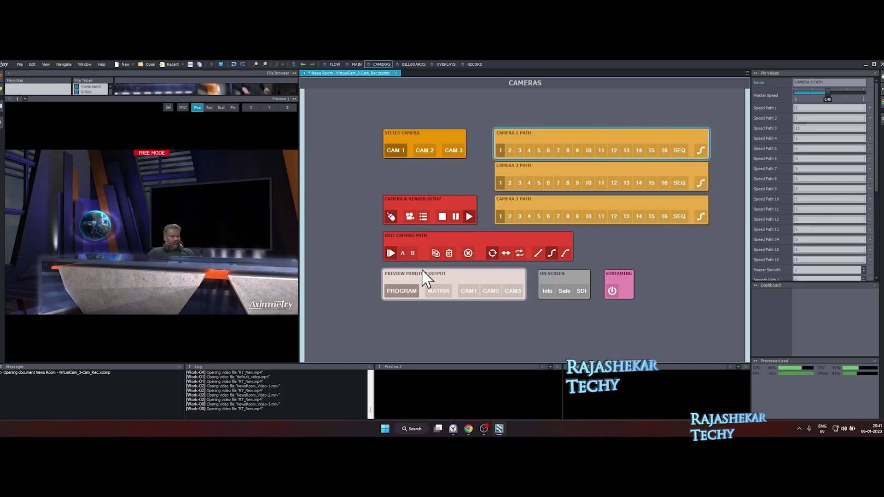
Switch to Aximmetry and start playback in the camera and render setup of the News Room project
left_click(469, 217)
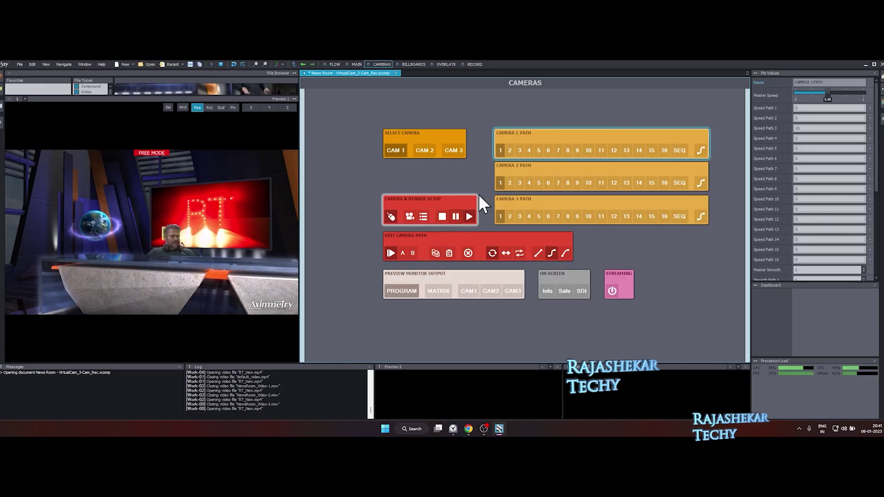